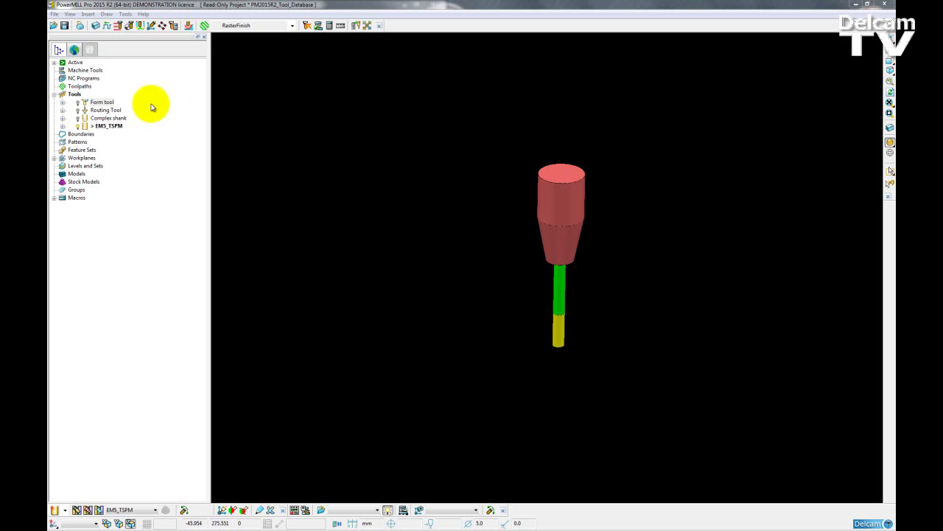
From the Tools branch, bring up Create Tool > From Database to start a database tool
left_click(74, 94)
right_click(74, 94)
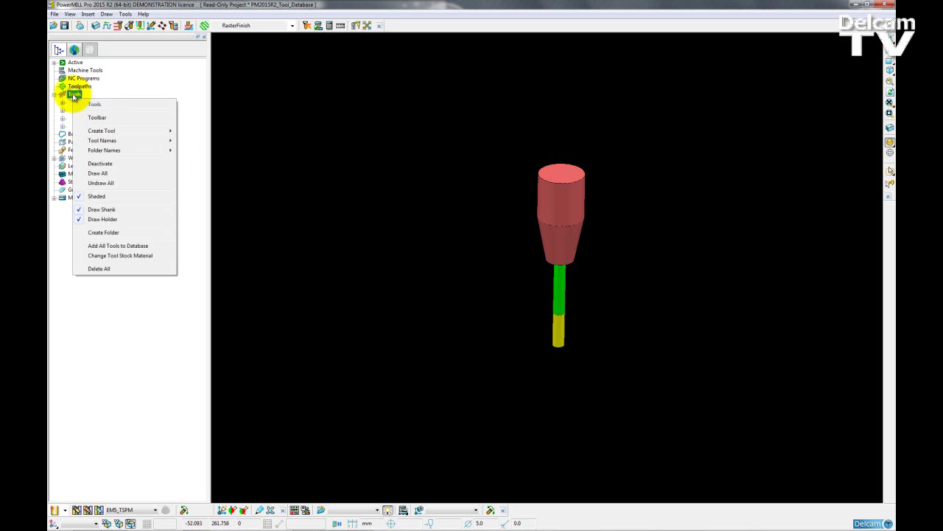
mouse_move(120, 130)
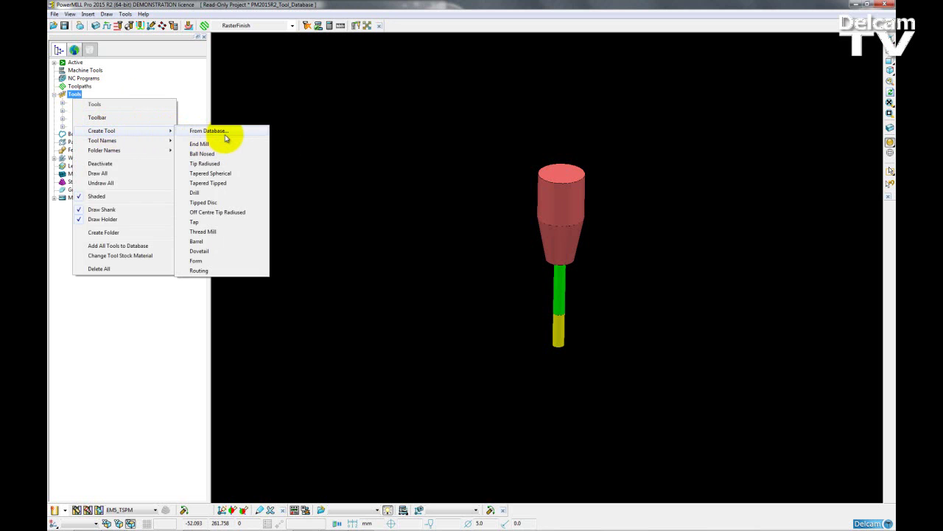
Open the Tool Database Search, preview the BN1 tool and scroll through the 48 results
left_click(231, 133)
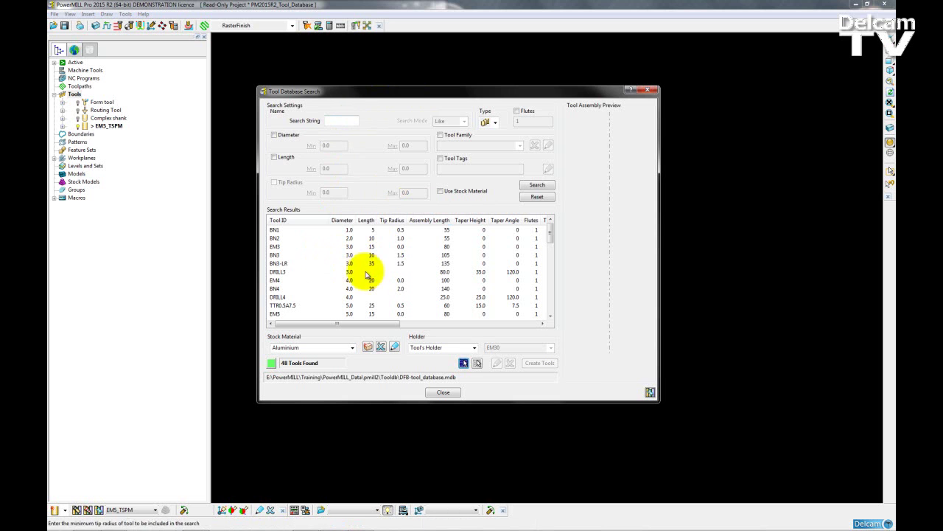
left_click(305, 228)
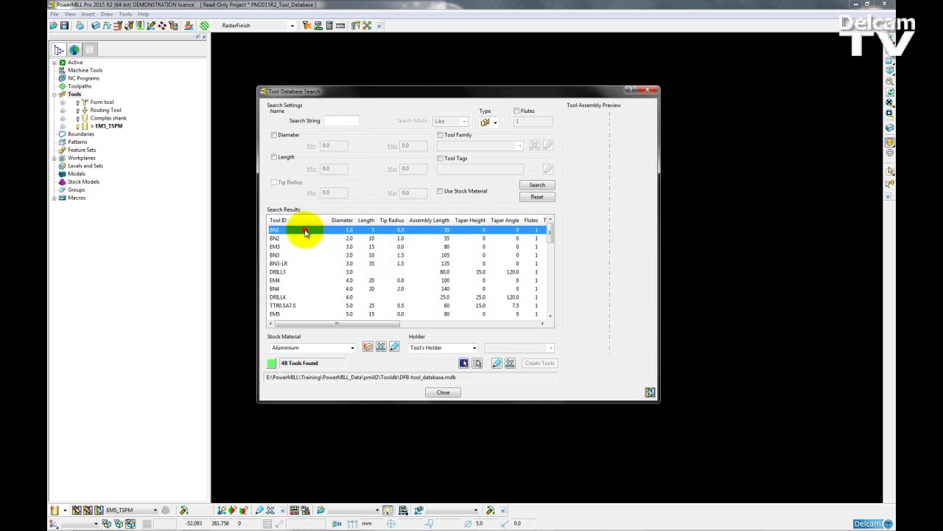
scroll(317, 247, "down", 2)
scroll(321, 249, "down", 10)
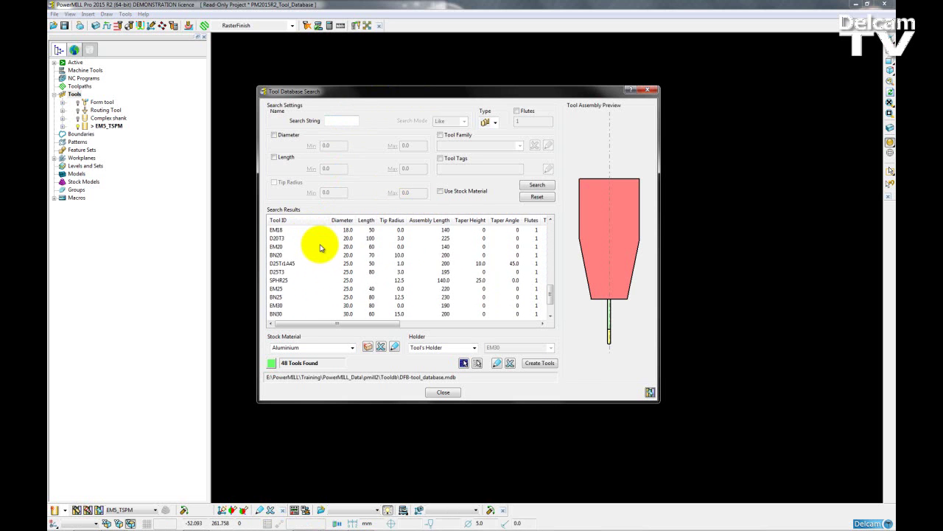
scroll(303, 298, "up", 12)
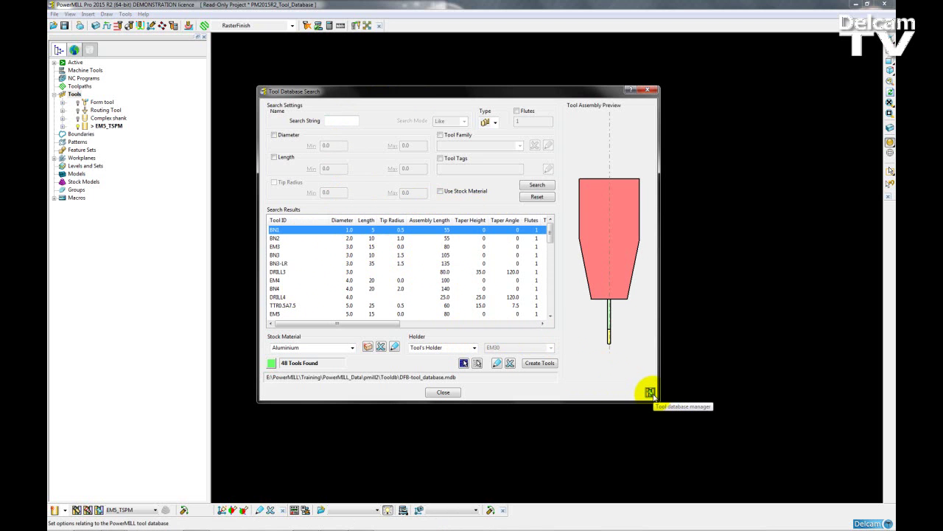
Open the Database Manager and review its Tags and Connections lists, finishing on Tags
left_click(650, 393)
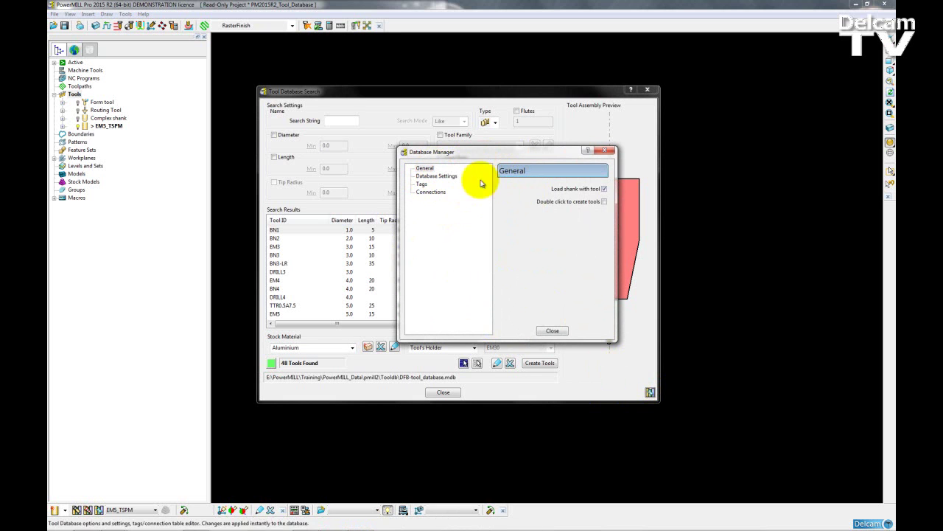
left_click(421, 185)
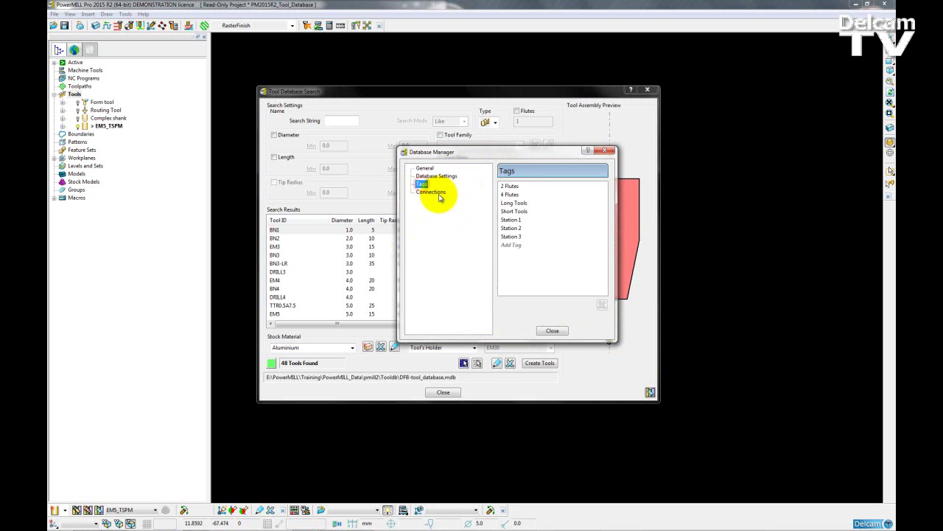
left_click(434, 191)
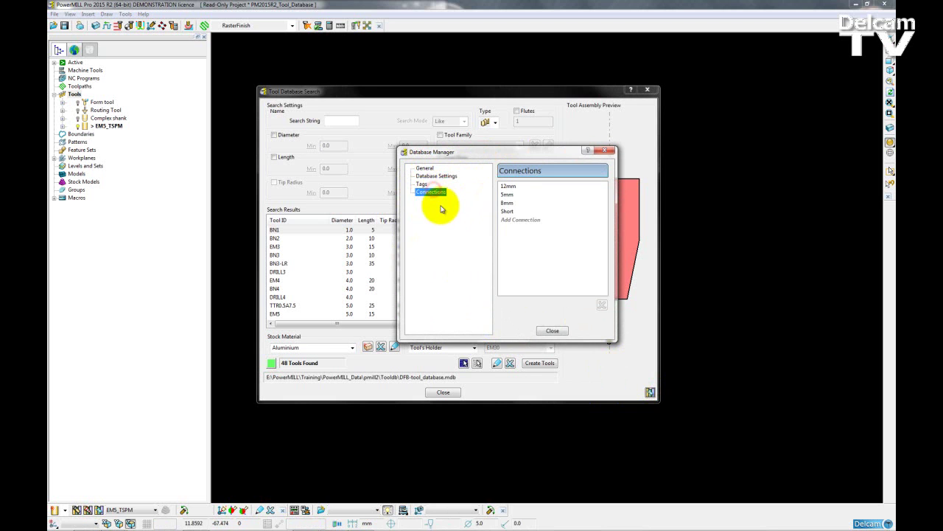
left_click(420, 184)
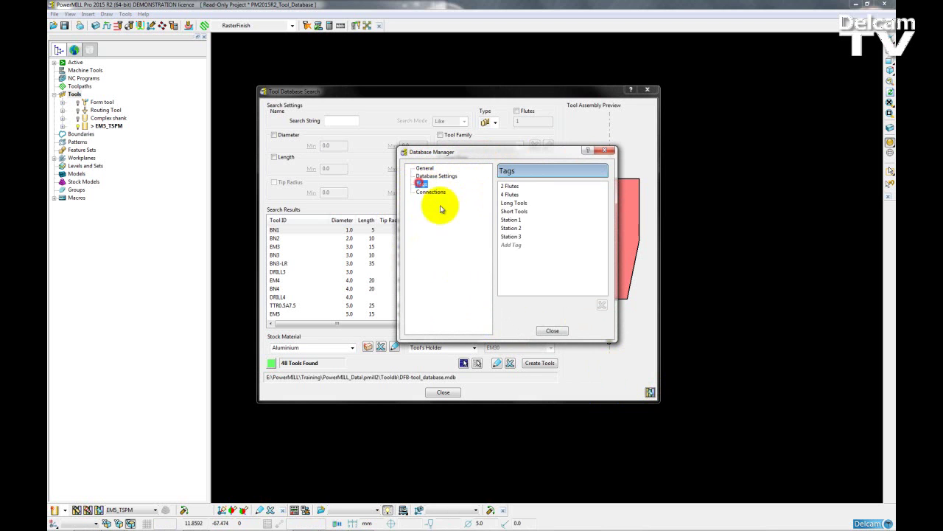
left_click(511, 246)
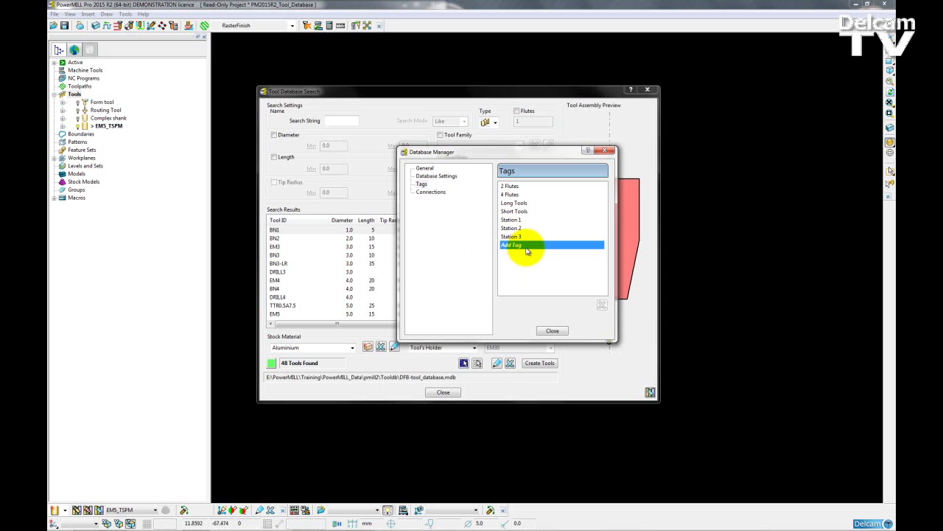
left_click(524, 247)
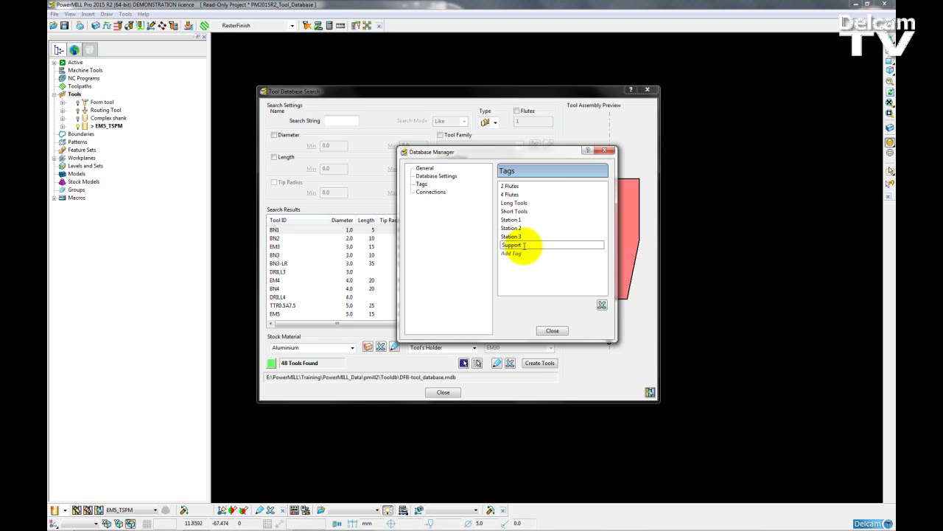
left_click(469, 186)
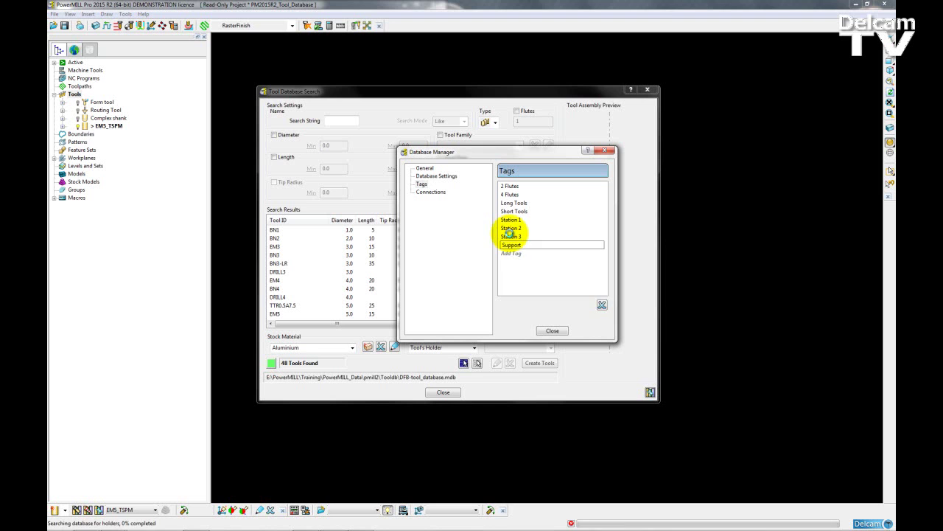
left_click(510, 245)
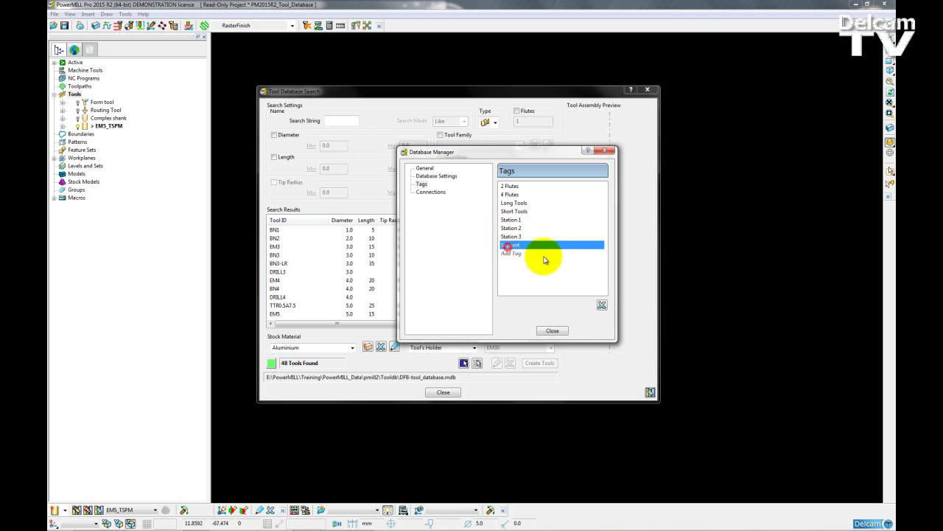
left_click(602, 305)
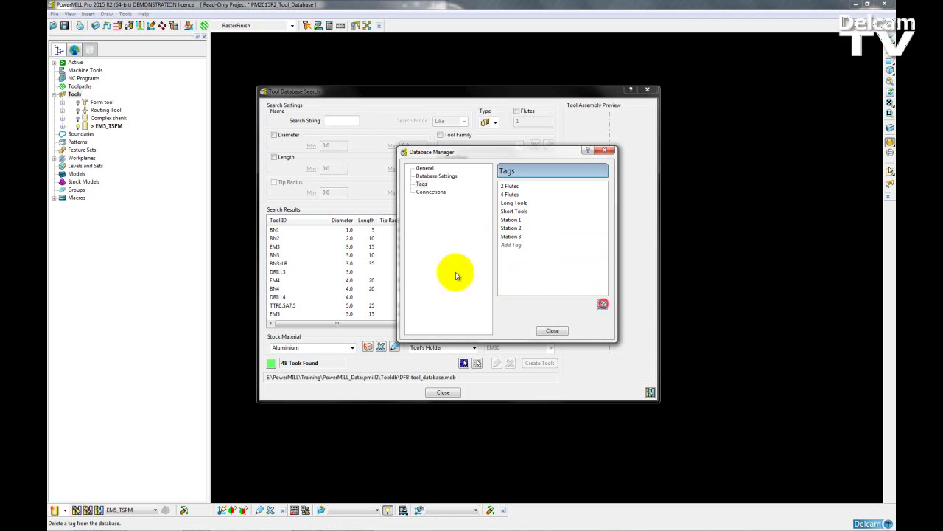
left_click(433, 192)
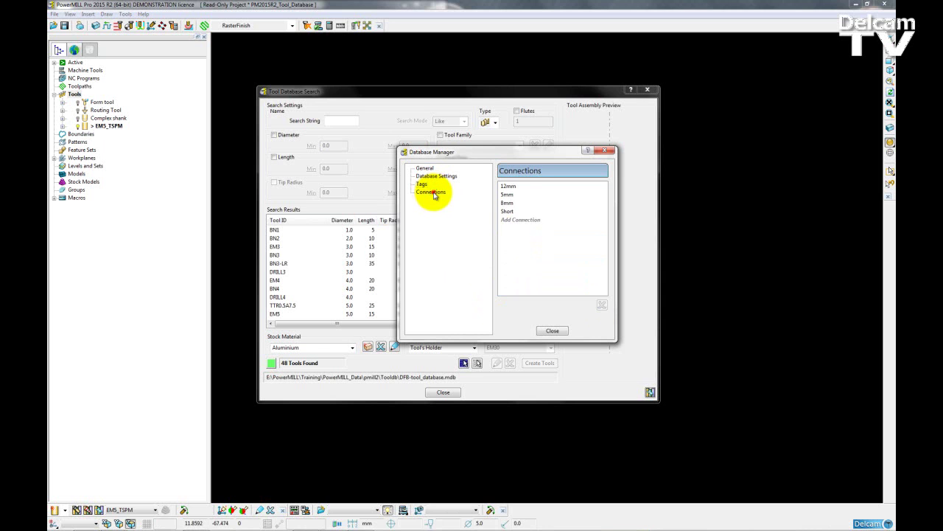
left_click(522, 220)
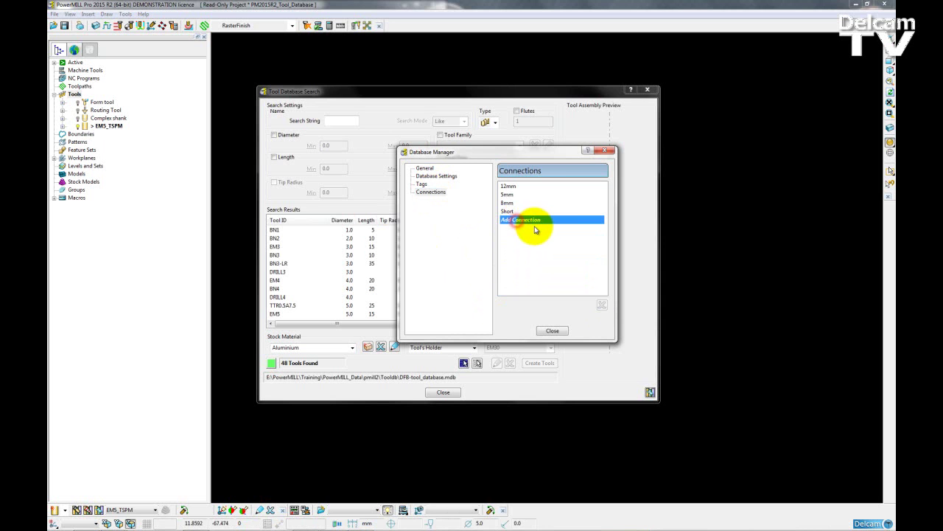
left_click(543, 221)
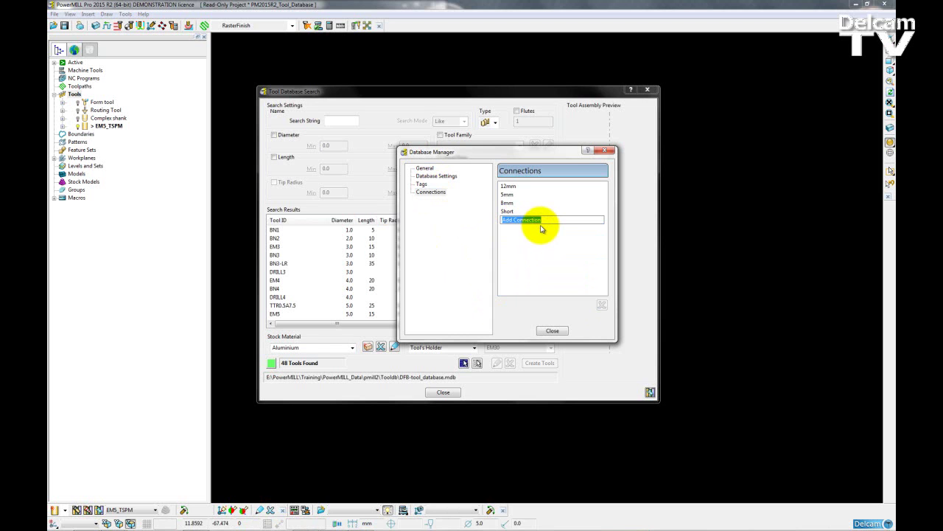
key("Escape")
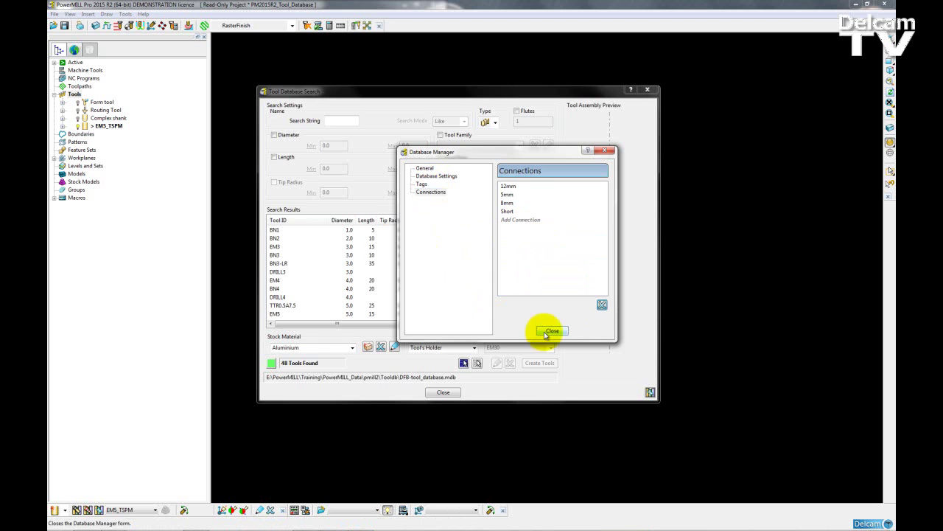
left_click(423, 184)
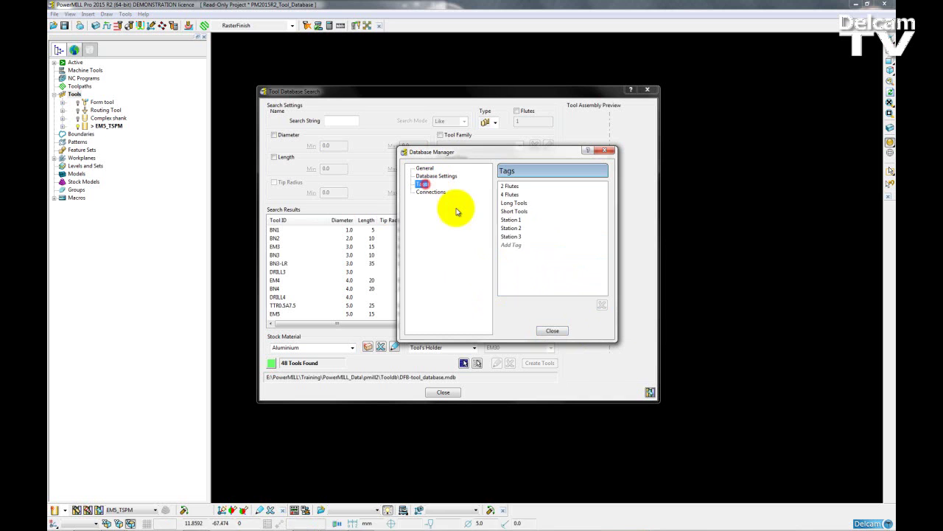
left_click(553, 331)
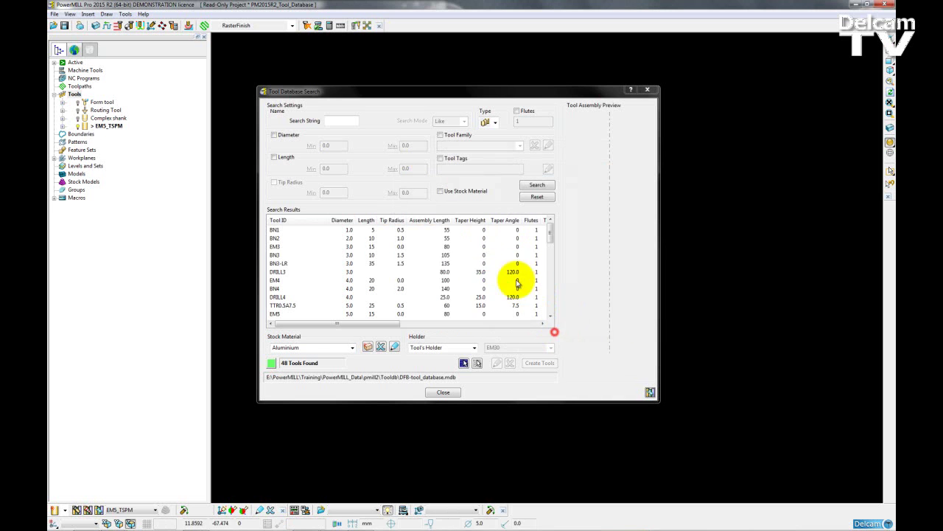
left_click_drag(376, 328, 559, 326)
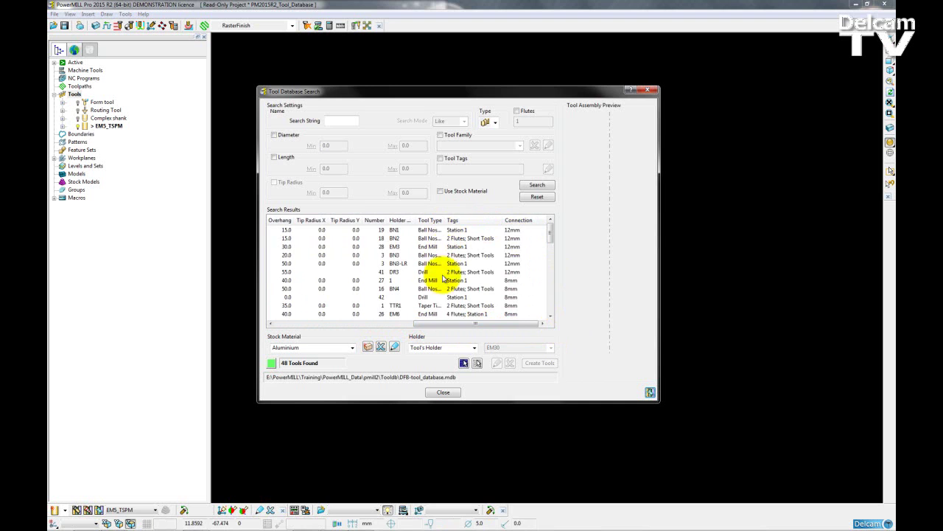
left_click(458, 233)
scroll(462, 278, "down", 4)
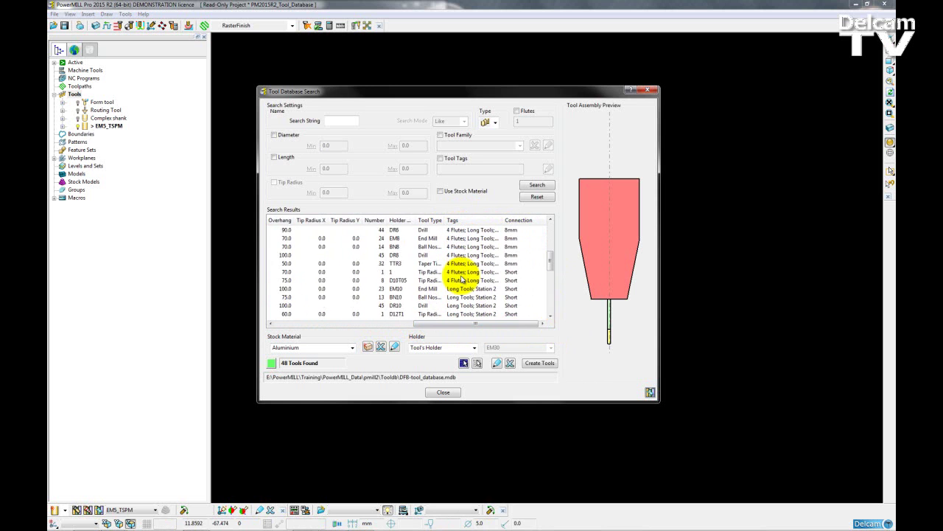
scroll(461, 279, "up", 6)
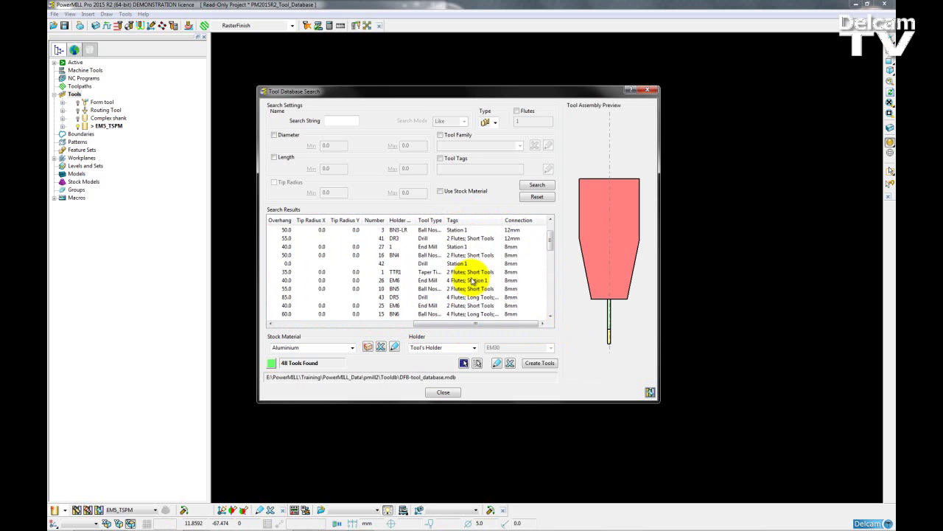
scroll(464, 273, "up", 2)
left_click(456, 319)
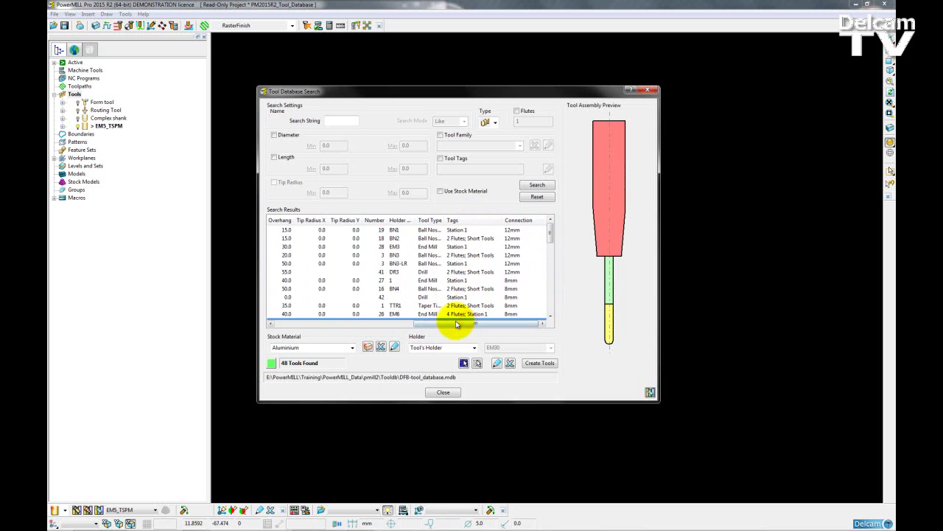
left_click_drag(456, 325, 352, 298)
left_click(333, 254)
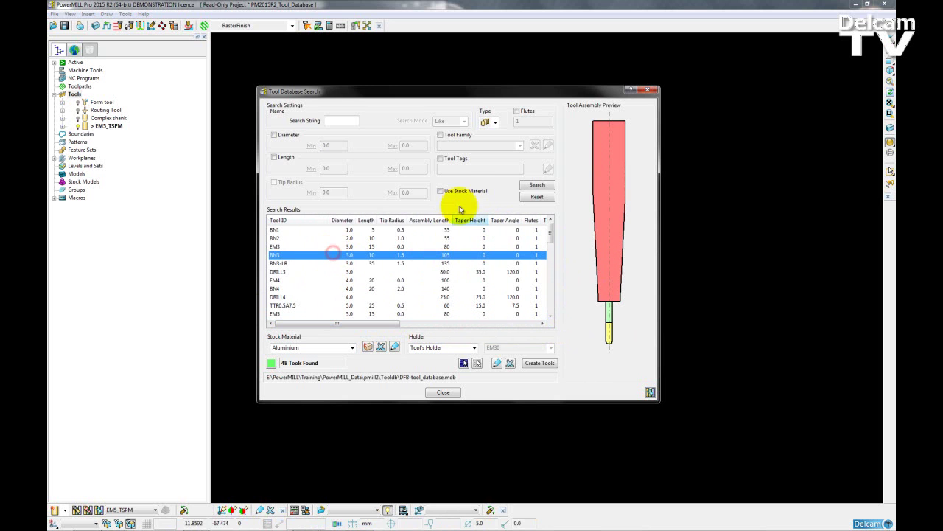
Search the database by tags 4 Flutes, Long Tools and Station 1, returning 33 tools
left_click(442, 159)
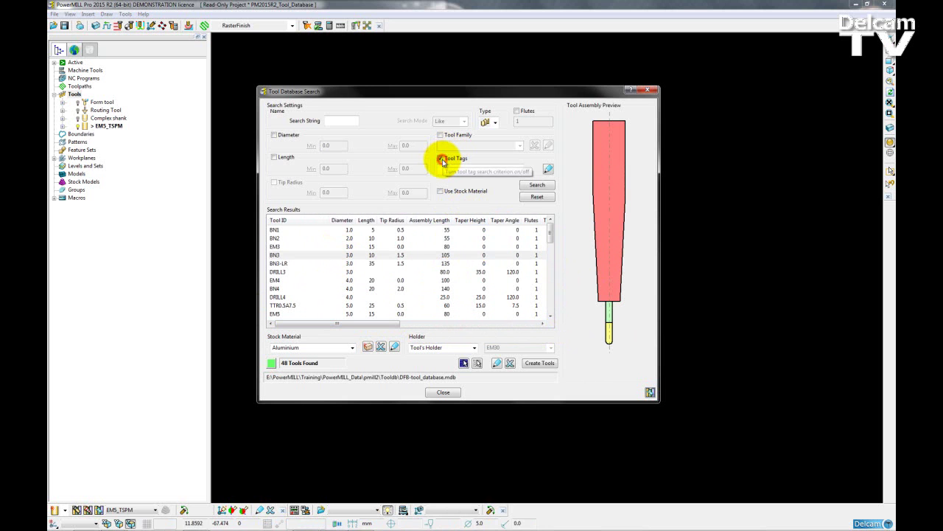
left_click(547, 169)
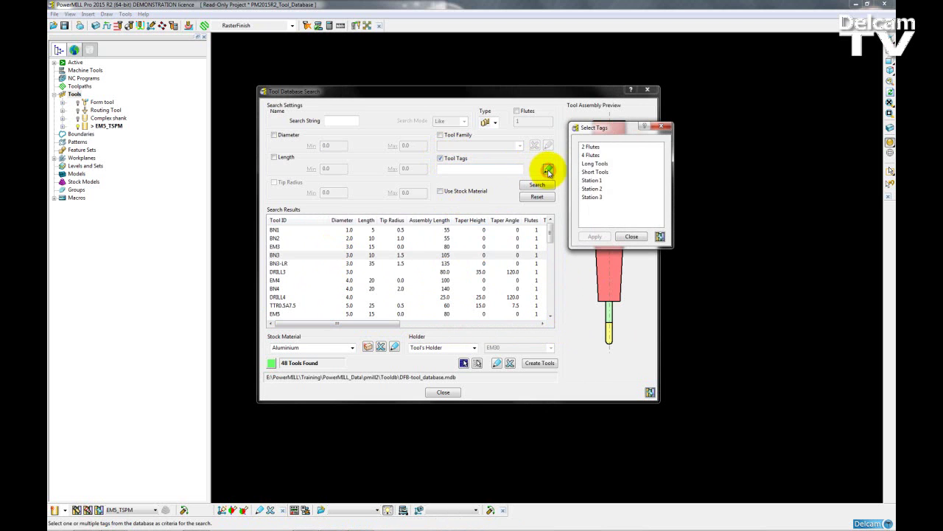
left_click(596, 163, "ctrl")
left_click(594, 179, "ctrl")
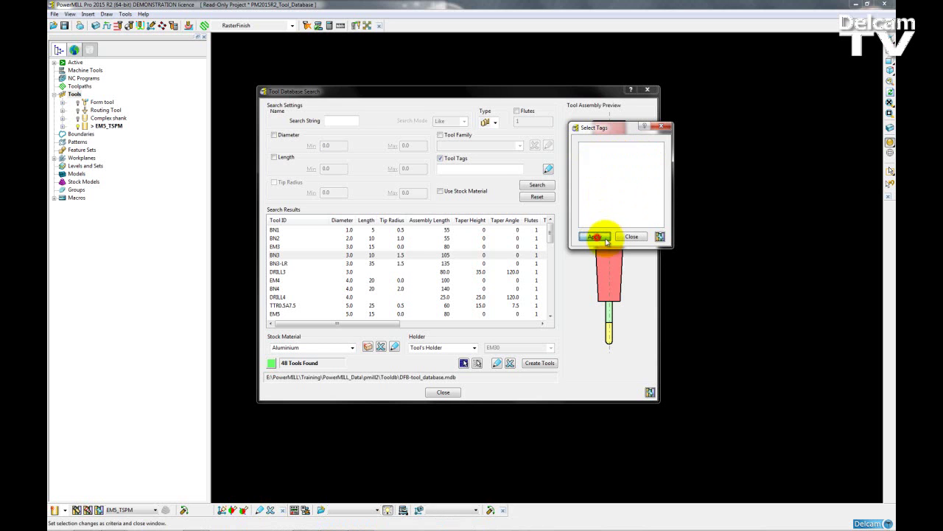
left_click(597, 236)
left_click(536, 185)
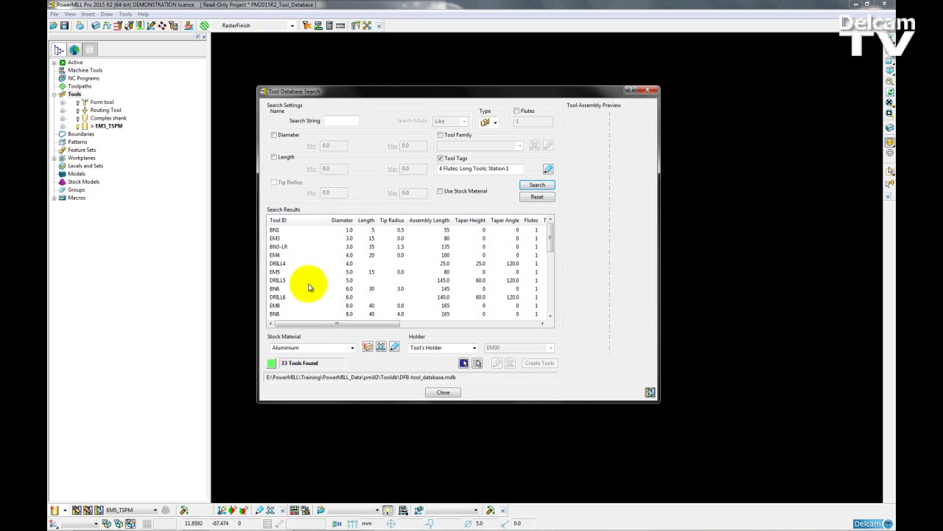
Create the EM5 end mill from the search results and close the database search
left_click(274, 272)
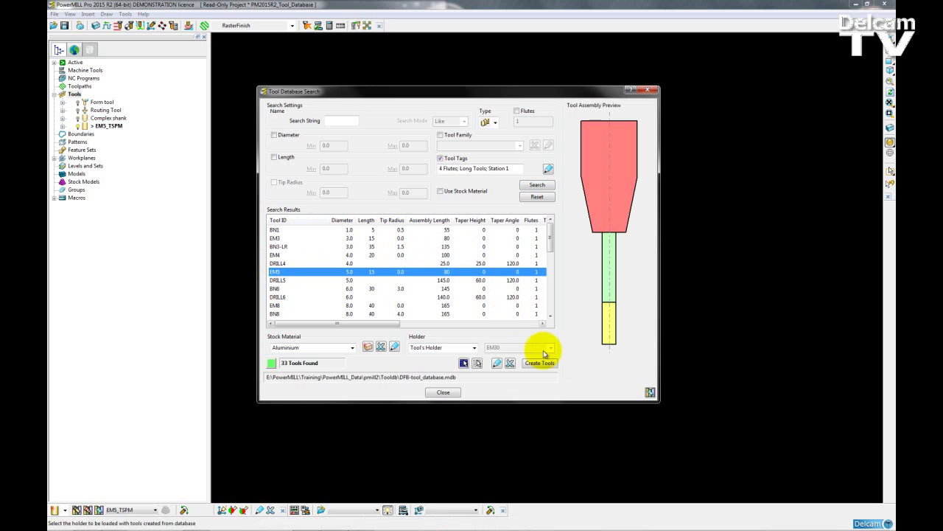
left_click(539, 362)
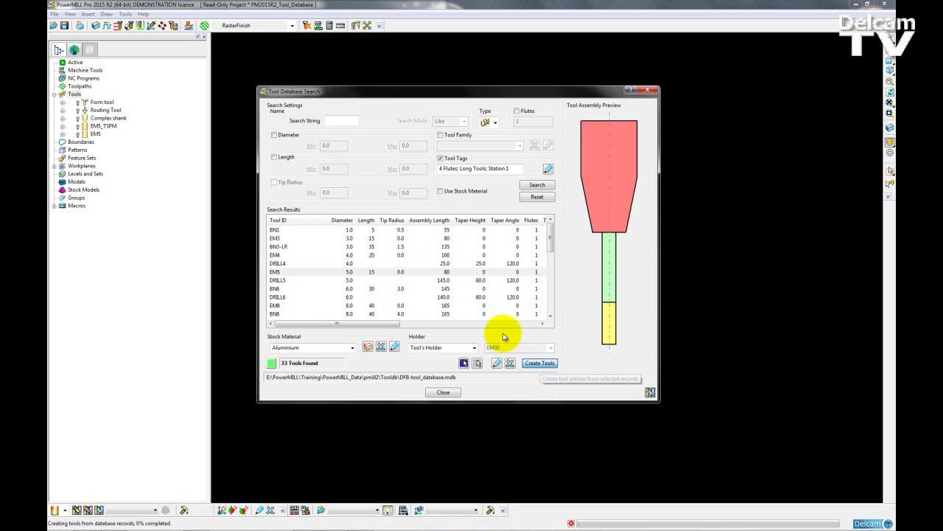
left_click(446, 391)
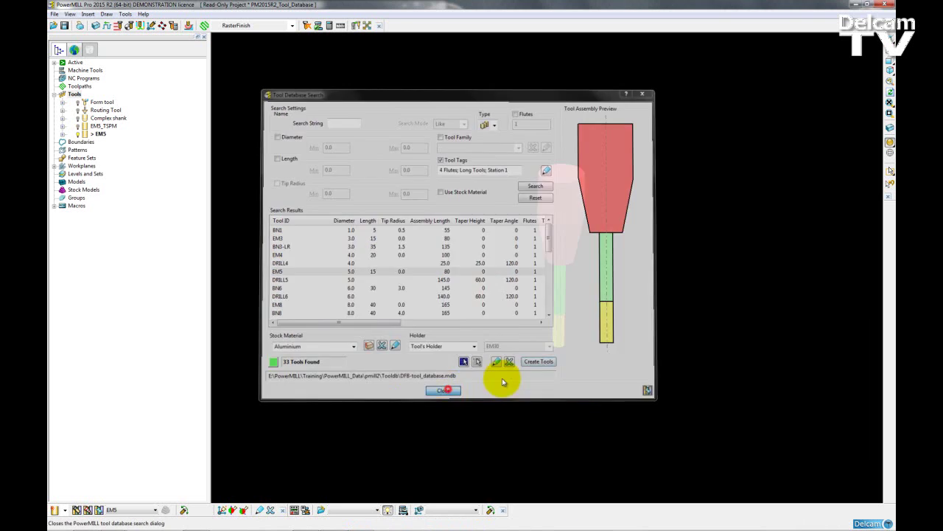
scroll(619, 310, "up", 3)
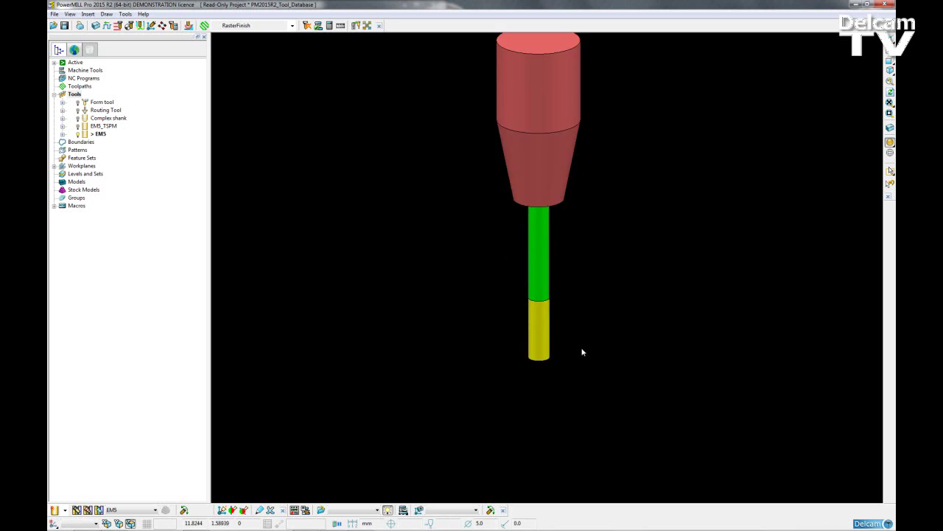
scroll(582, 309, "down", 2)
scroll(590, 269, "up", 2)
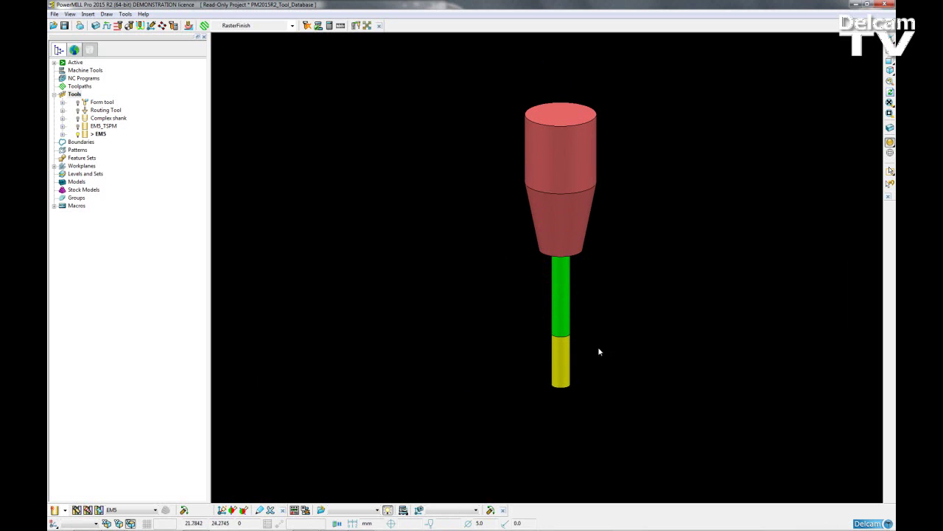
In EM5's settings, remove all holder components, leaving only tip and shank
right_click(107, 138)
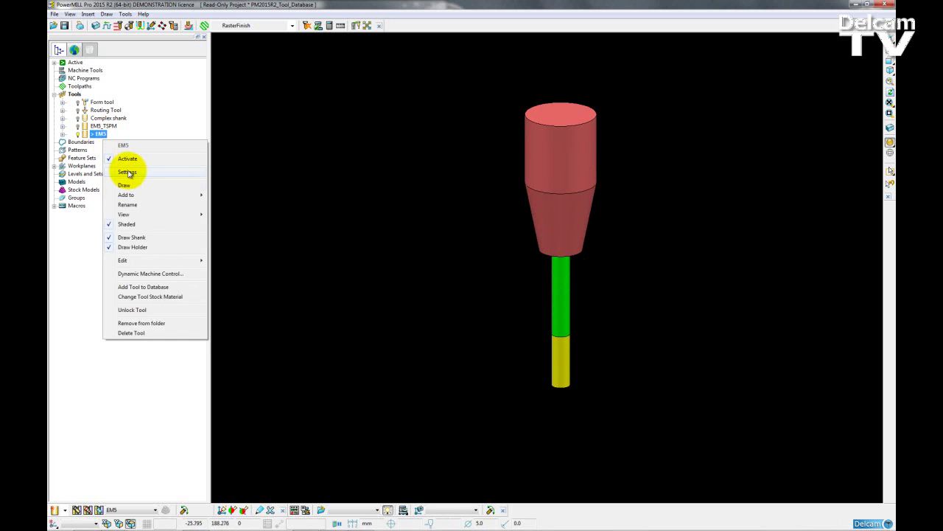
left_click(131, 173)
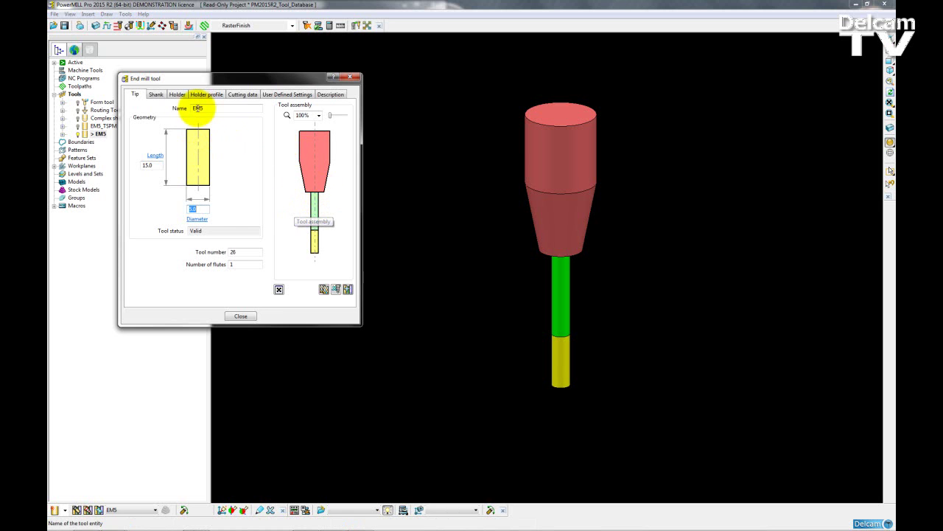
left_click(179, 94)
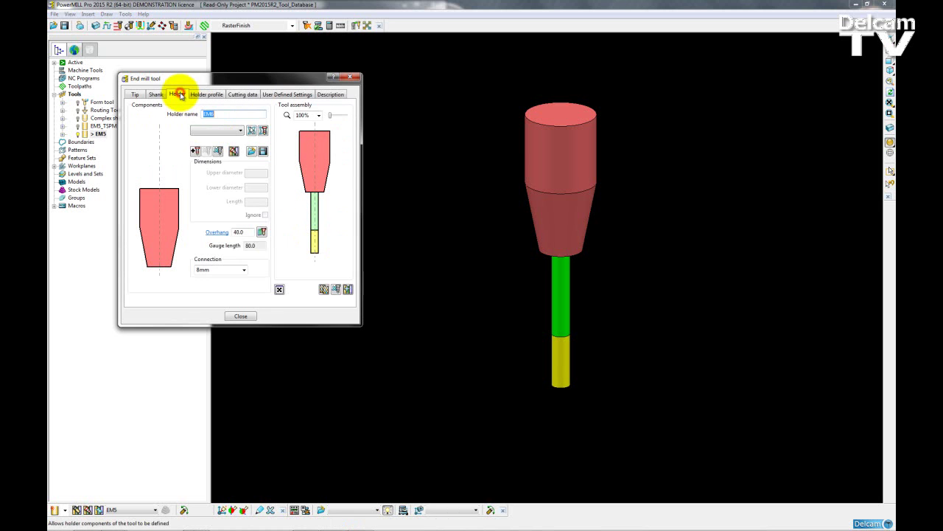
left_click(219, 152)
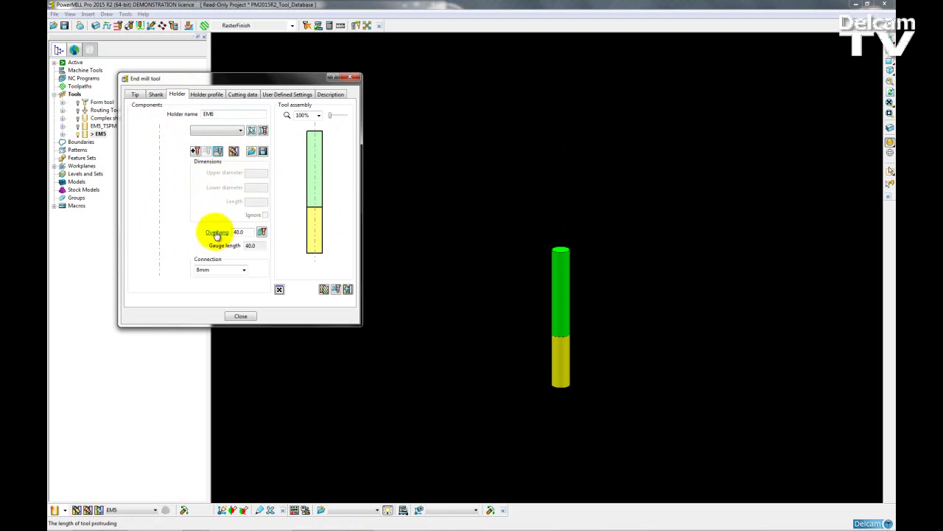
Keep EM5's holder connection set to 8mm
left_click(242, 270)
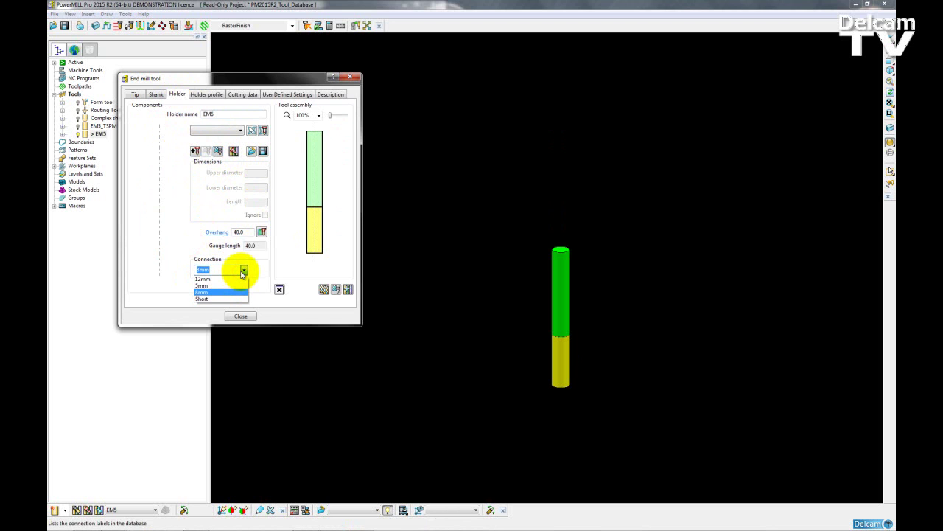
left_click(243, 270)
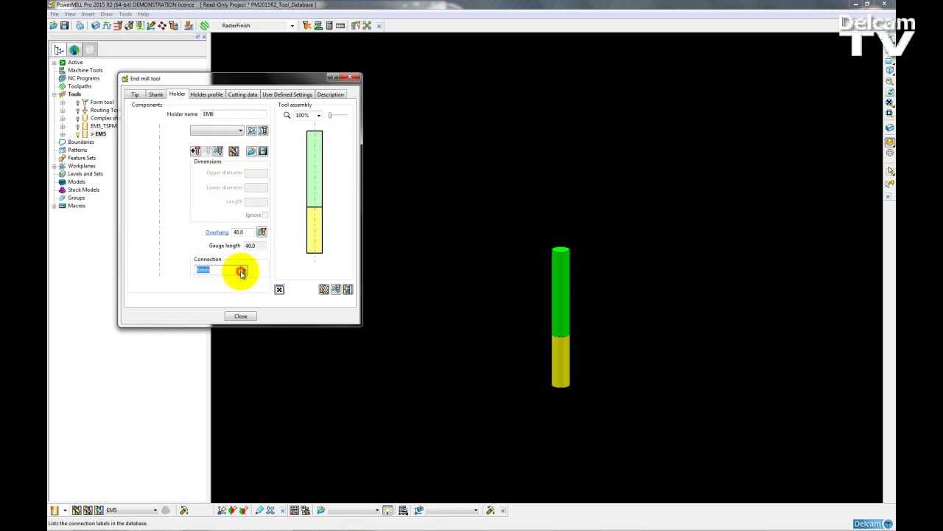
left_click(244, 271)
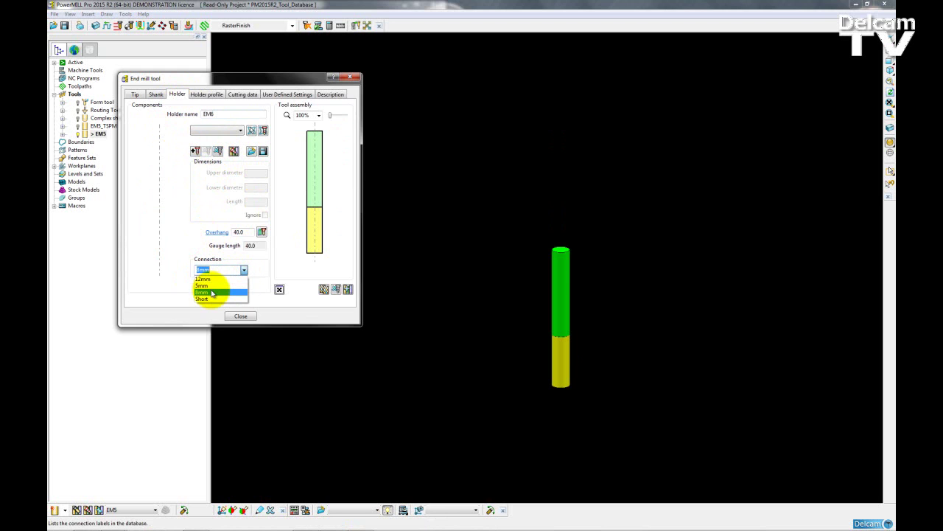
left_click(207, 292)
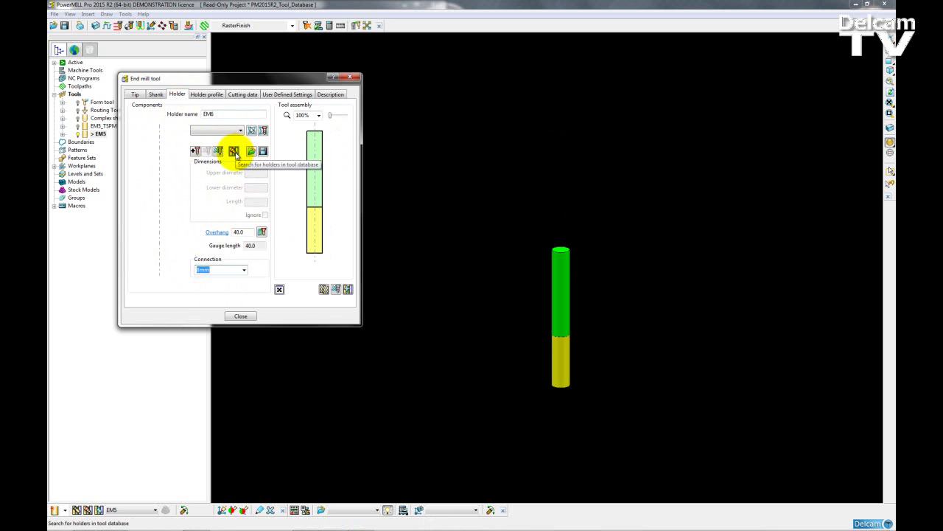
Open the holder database search and preview holders such as BN30, D25T3 and EM8 on EM5
left_click(234, 152)
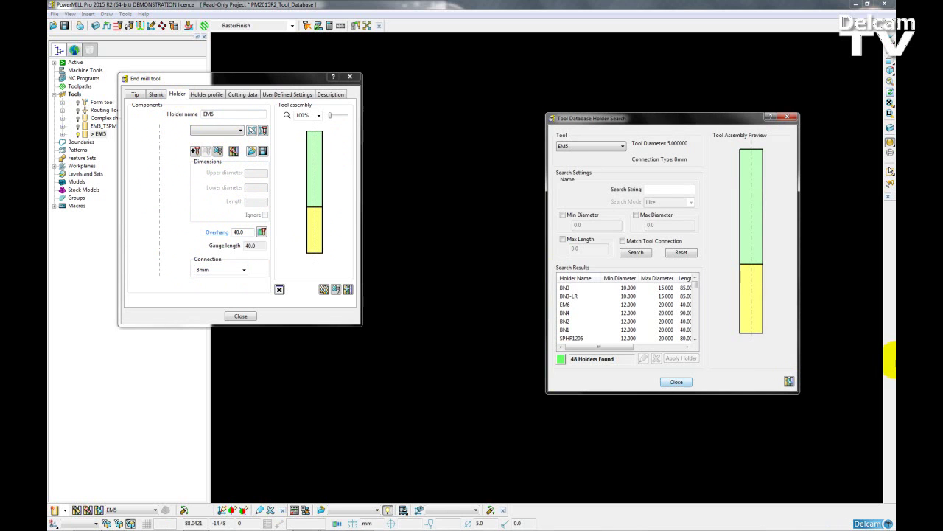
left_click_drag(653, 118, 516, 91)
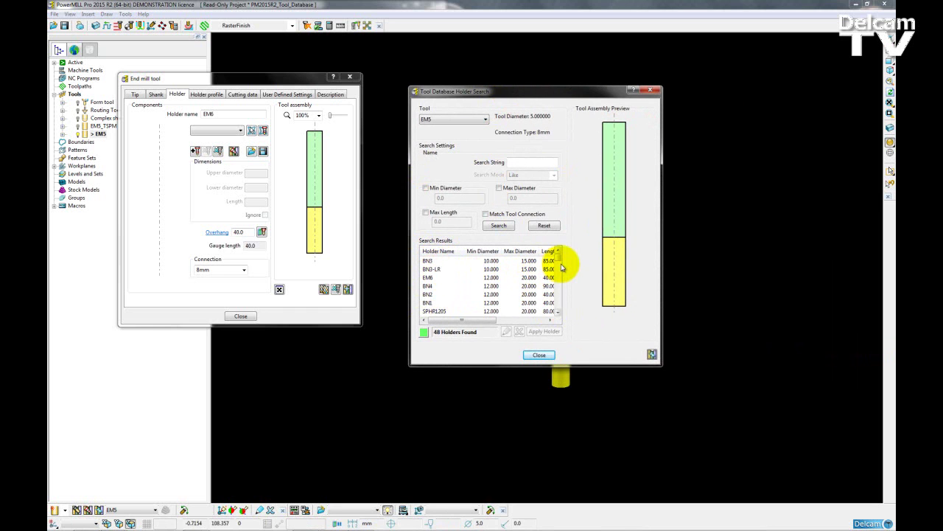
left_click_drag(558, 258, 558, 308)
left_click(535, 294)
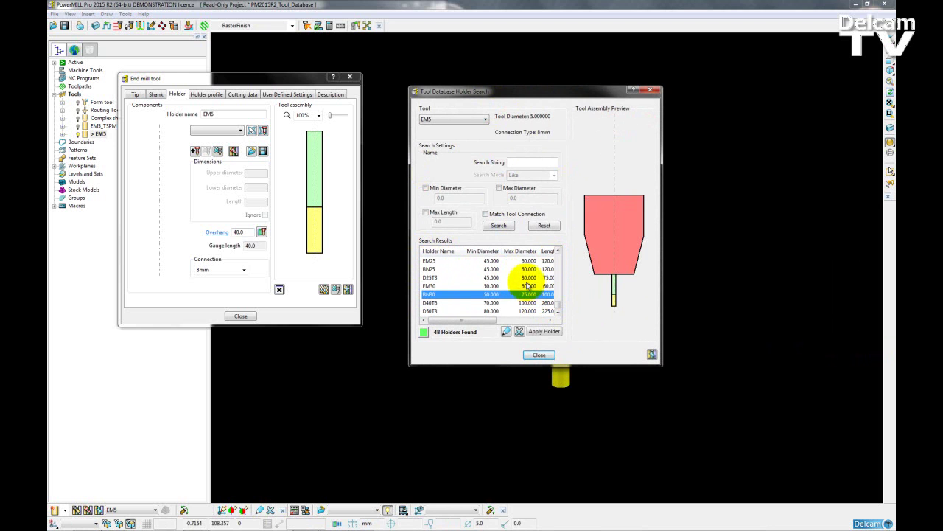
left_click(527, 279)
scroll(528, 280, "up", 3)
left_click(525, 278)
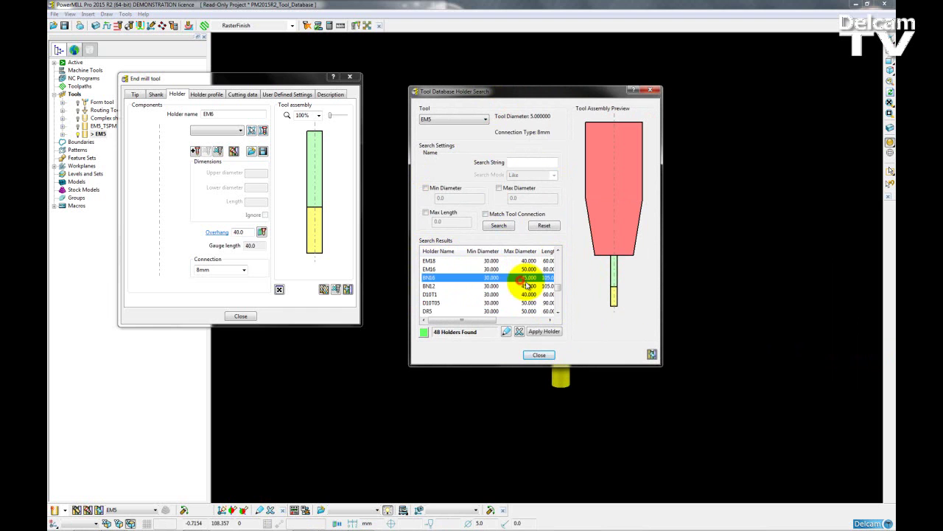
scroll(522, 286, "up", 2)
left_click(524, 286)
scroll(520, 278, "up", 3)
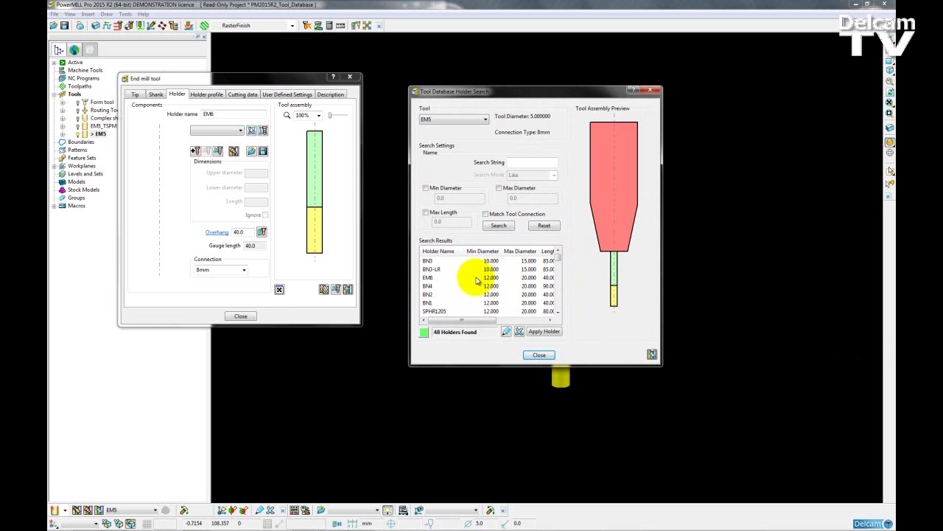
Search holders matching the 8mm tool connection and preview EM6, EM3 and EM18
left_click(486, 215)
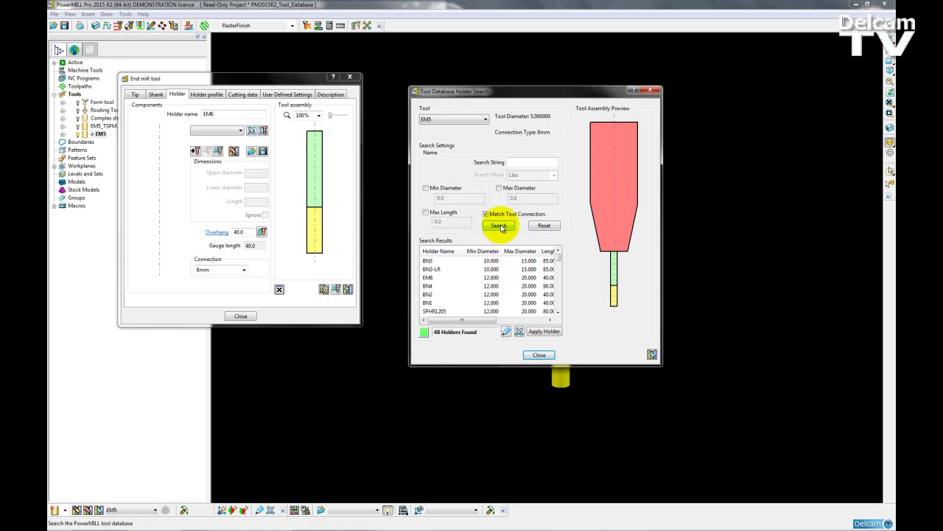
left_click(499, 225)
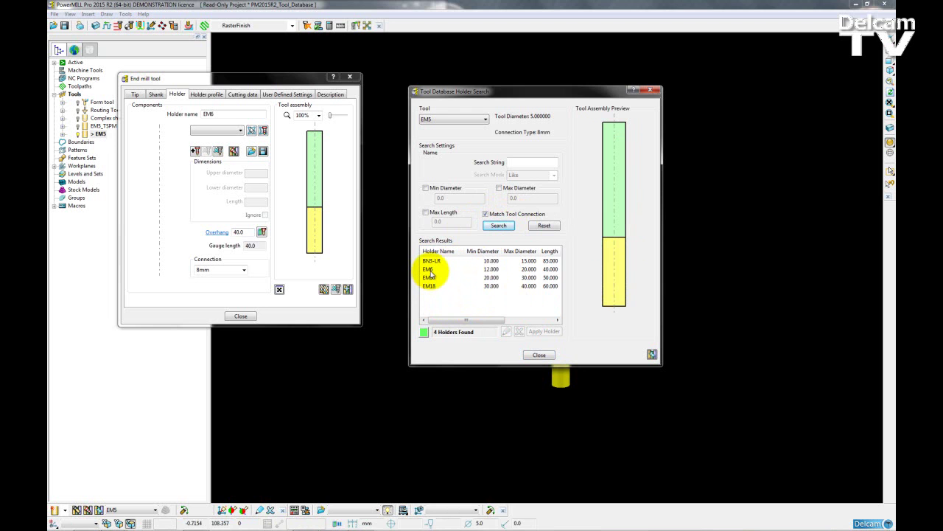
left_click(430, 269)
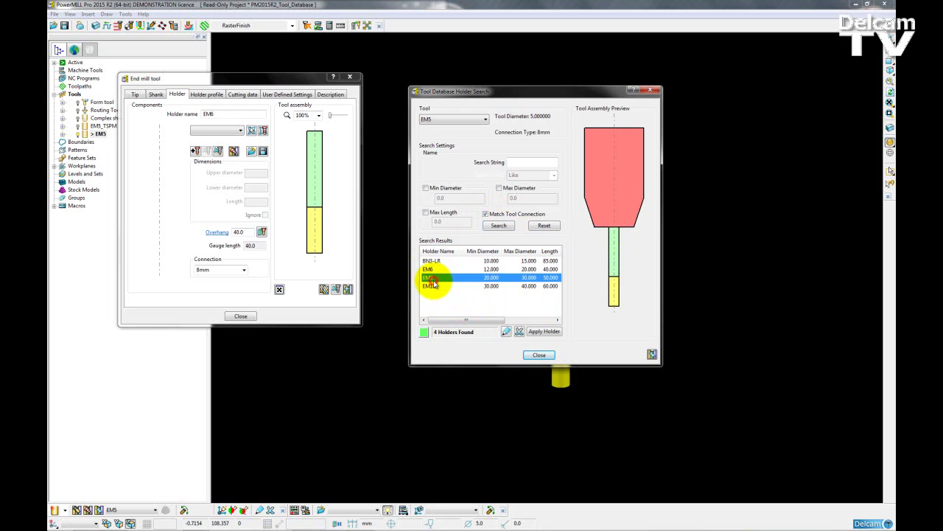
left_click(438, 278)
left_click(443, 286)
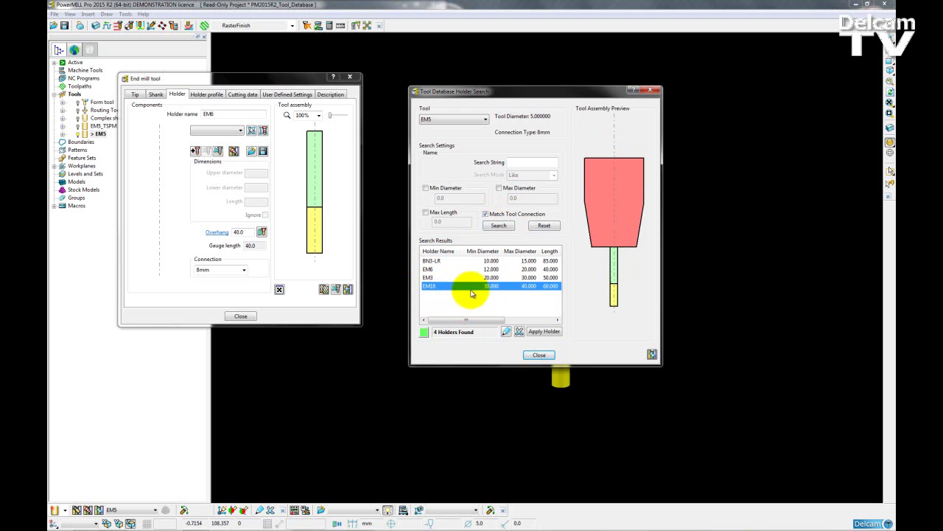
left_click(507, 333)
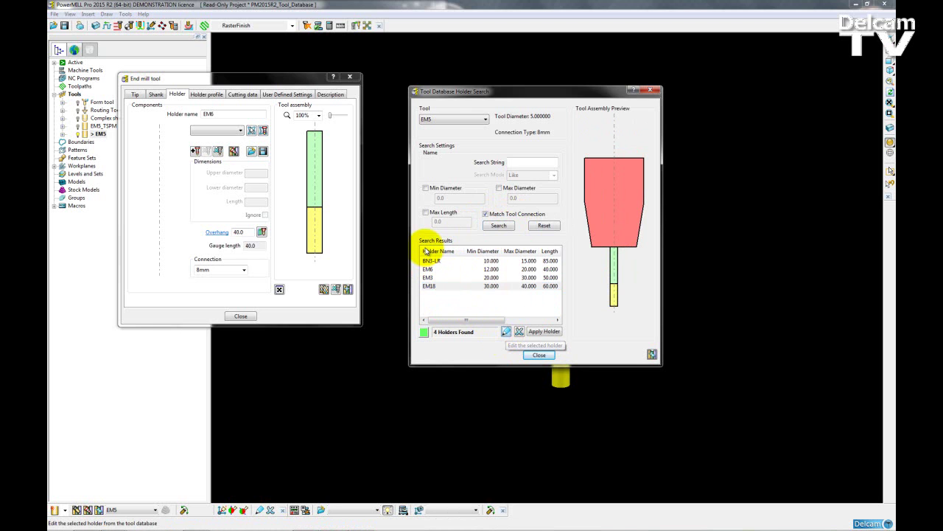
left_click(506, 332)
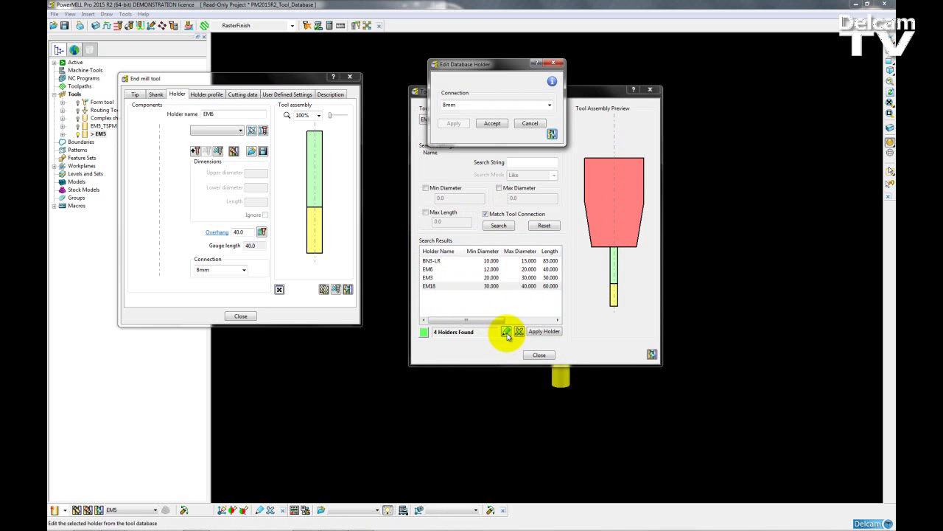
left_click_drag(472, 64, 390, 109)
left_click(451, 150)
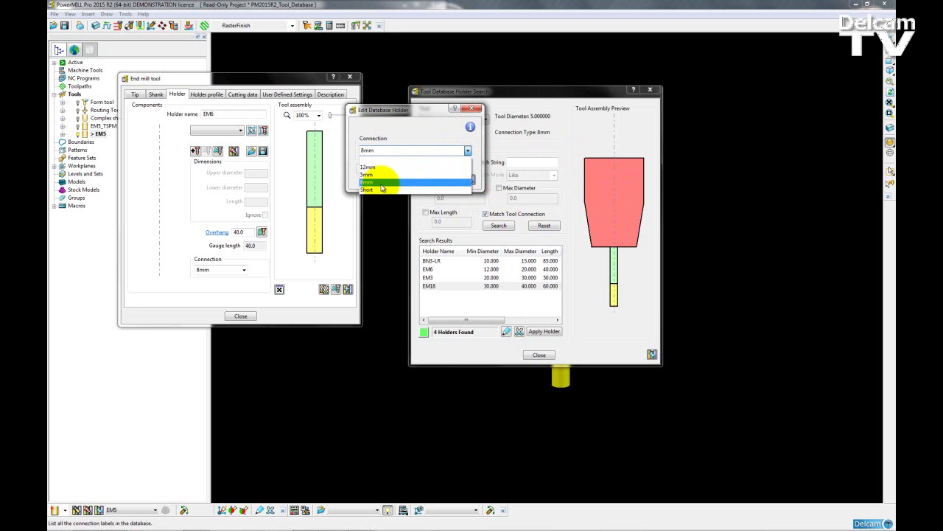
left_click(381, 184)
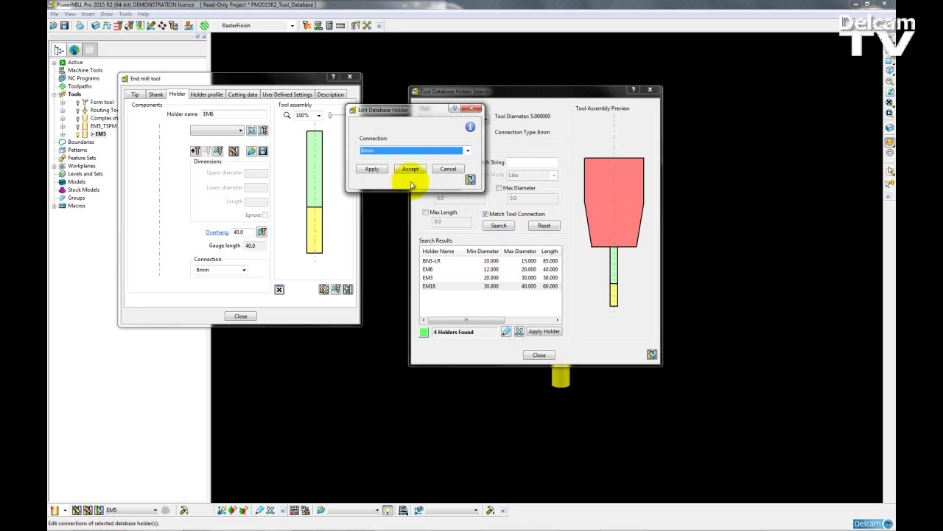
left_click(440, 152)
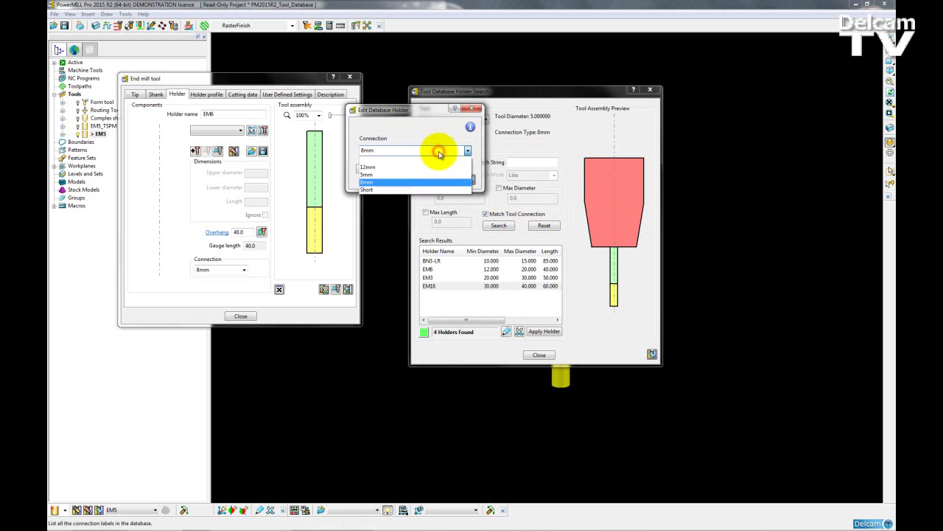
left_click(439, 152)
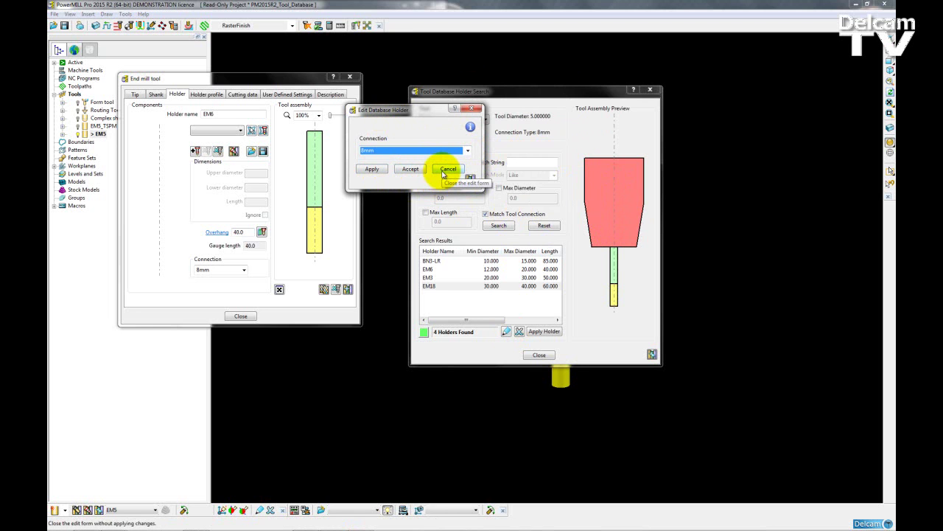
left_click(445, 170)
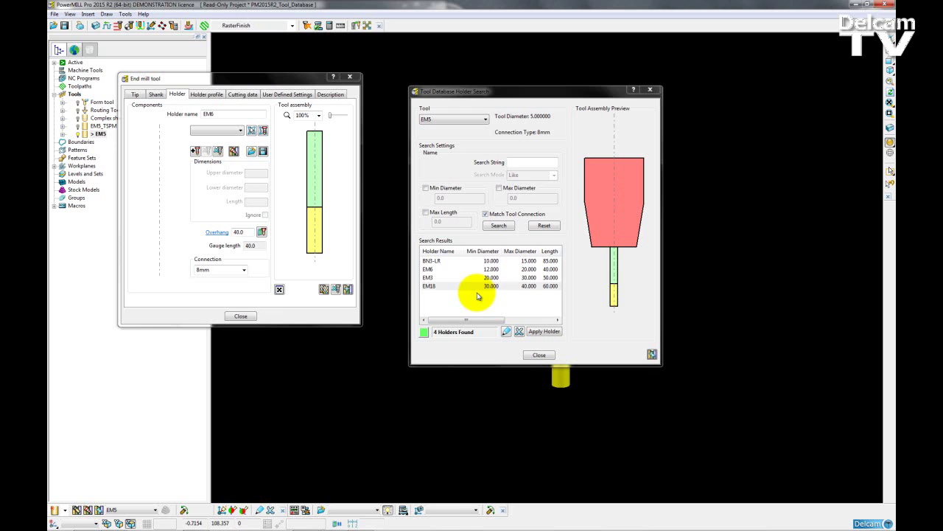
Fit the EM3 holder onto EM5, raising gauge length to 90.0, and inspect the assembly
left_click(453, 286)
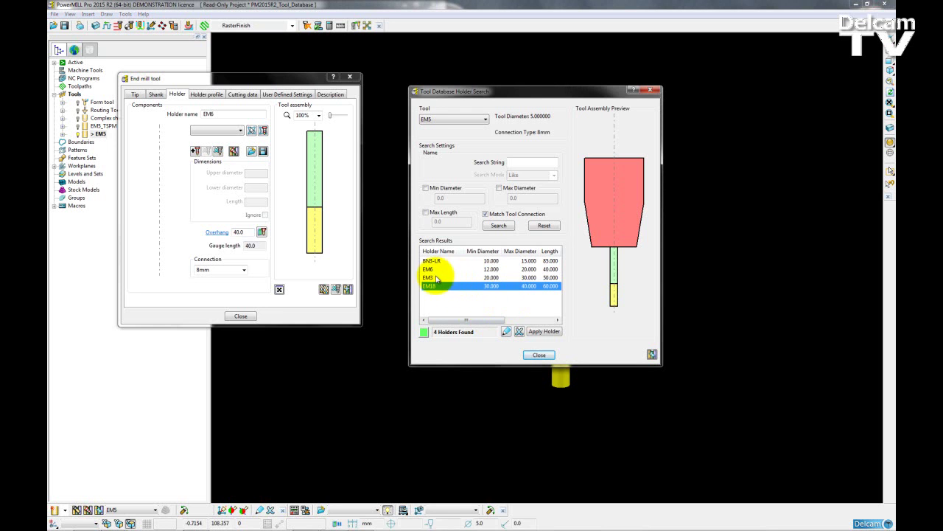
left_click(436, 278)
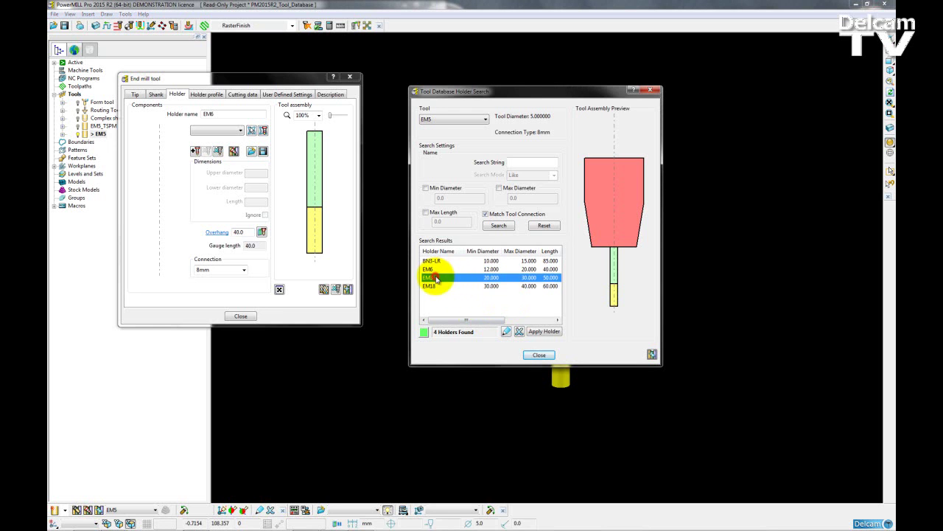
left_click(543, 330)
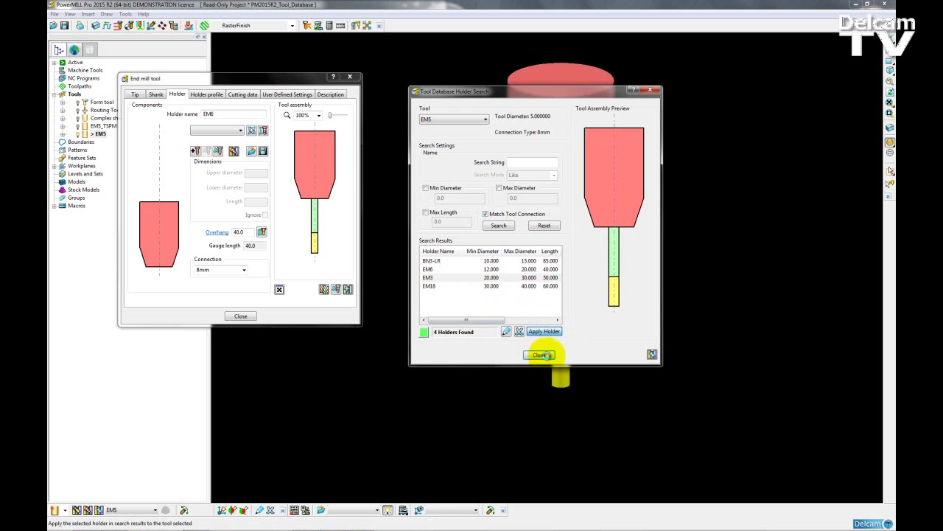
left_click(542, 355)
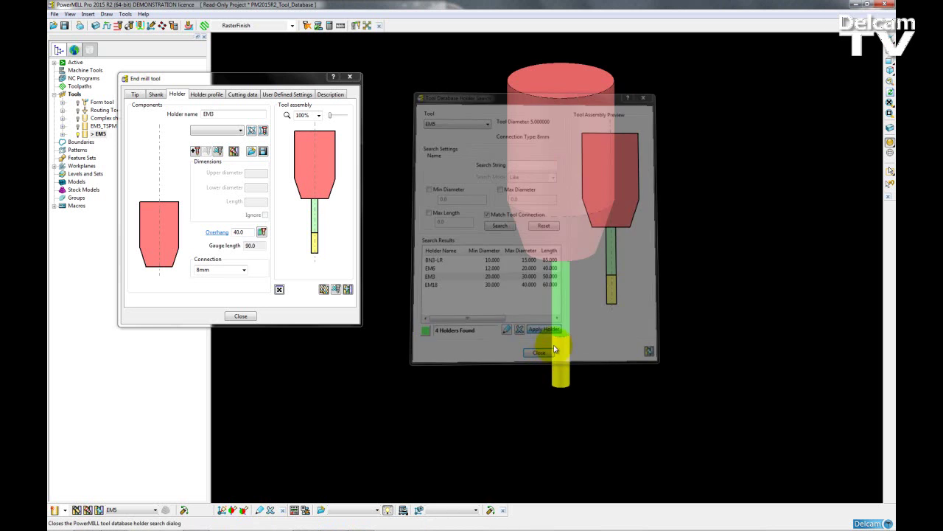
middle_click_drag(590, 292, 586, 325)
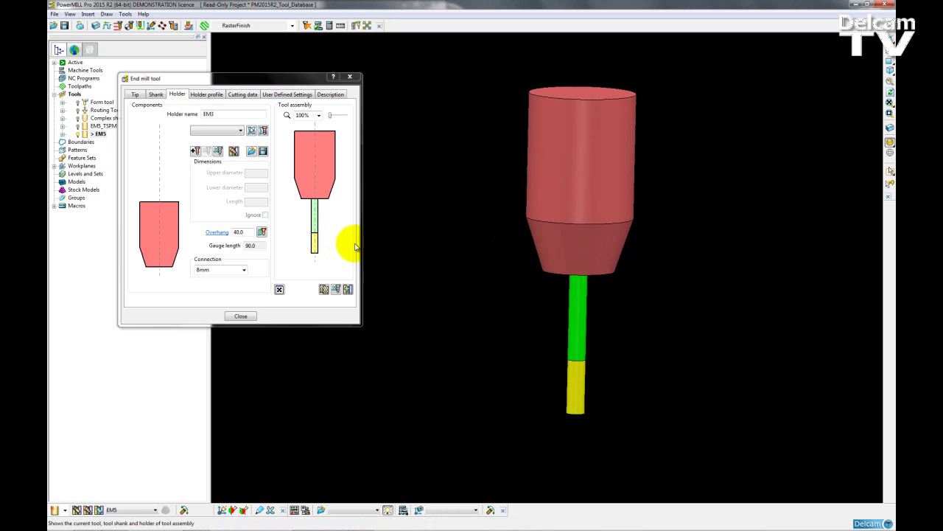
Close the End mill tool settings dialog
left_click(342, 78)
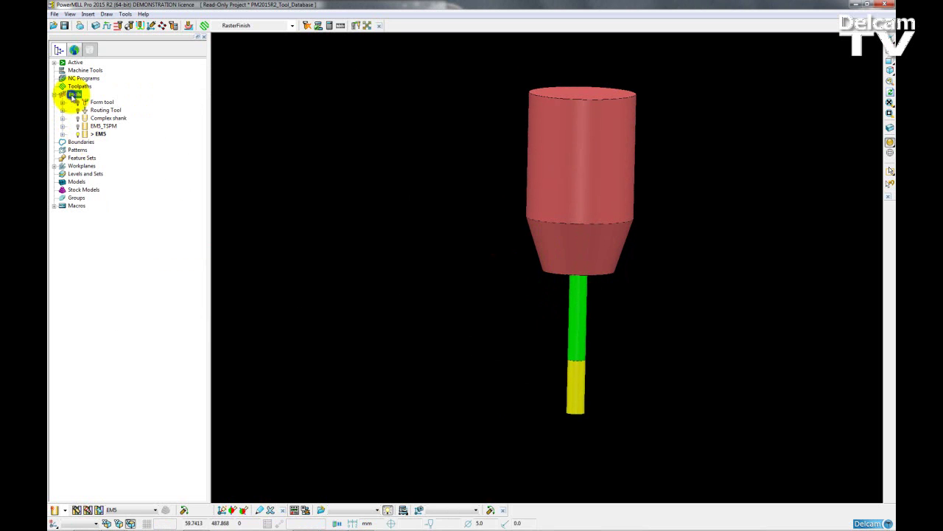
right_click(73, 94)
left_click(289, 144)
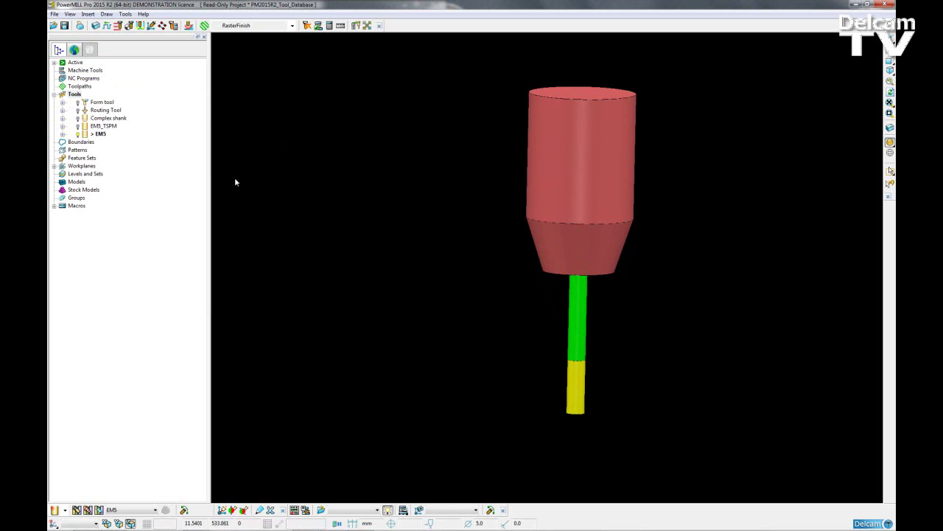
left_click_drag(101, 126, 73, 107)
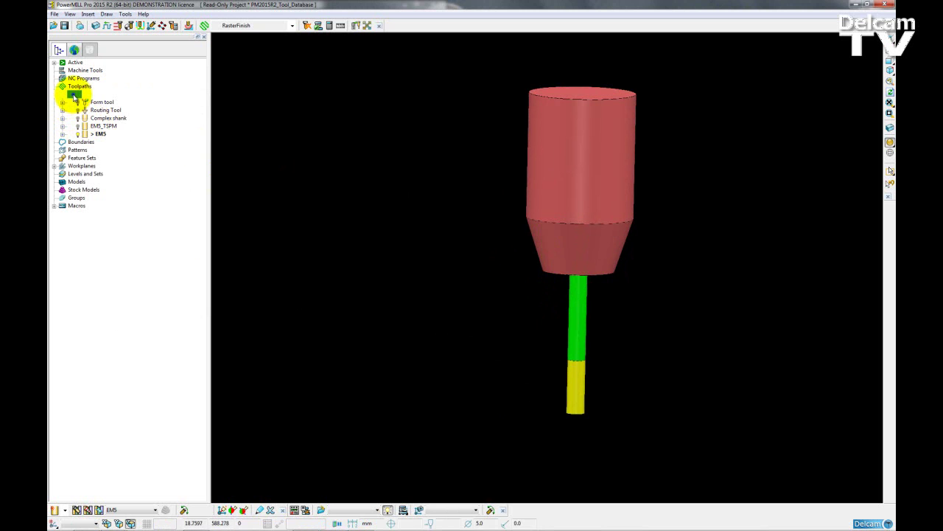
Reopen the Tool Database Search, still showing 33 tagged tools, and preview EM3
right_click(73, 94)
mouse_move(116, 132)
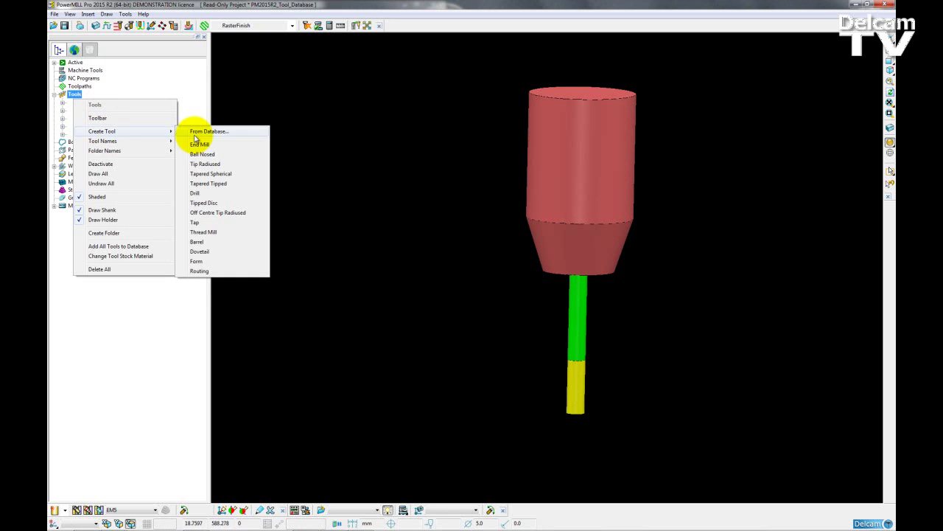
left_click(197, 132)
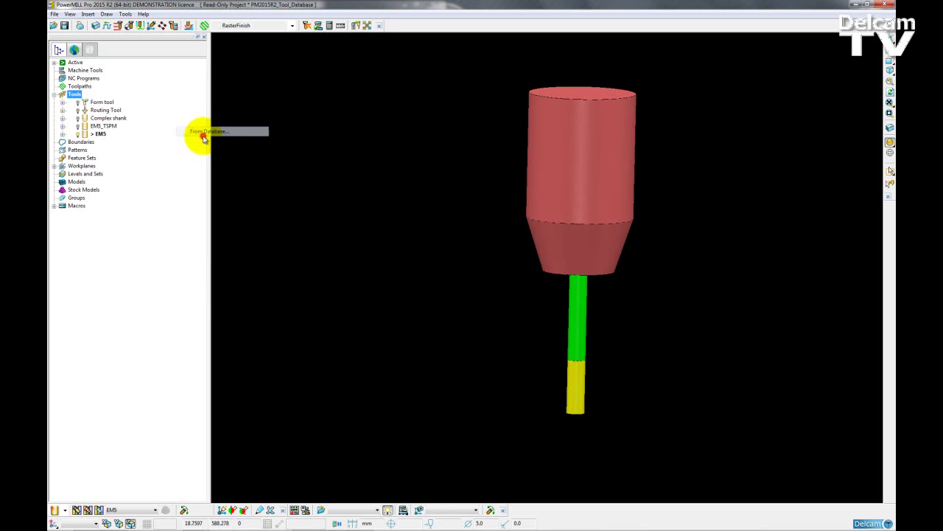
left_click(326, 154)
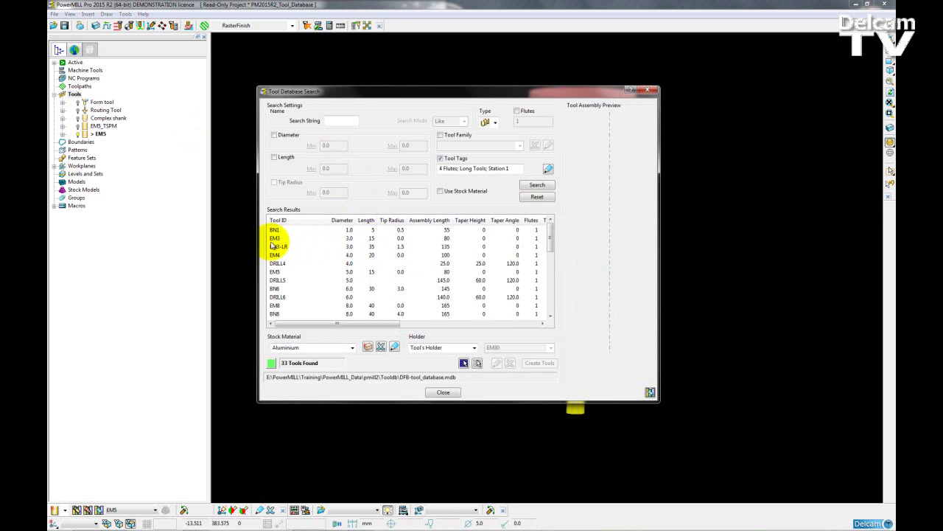
left_click(274, 239)
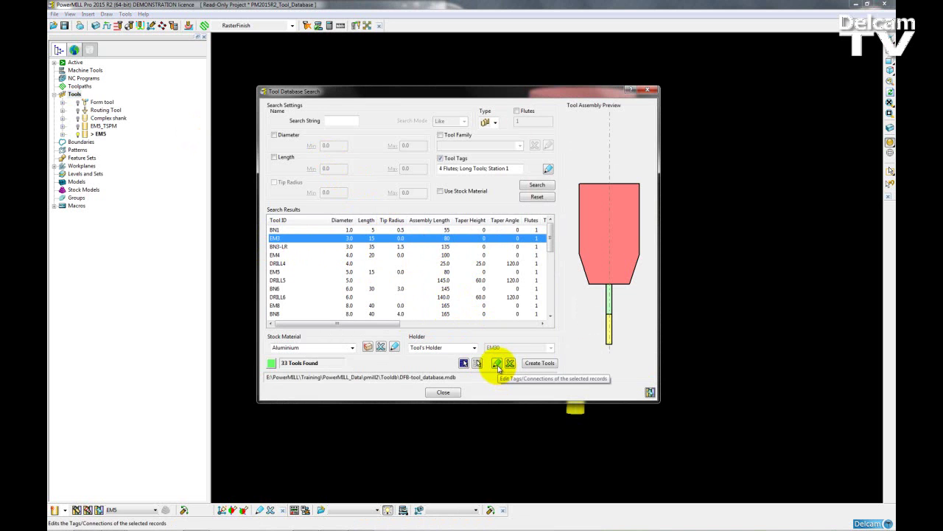
left_click(497, 364)
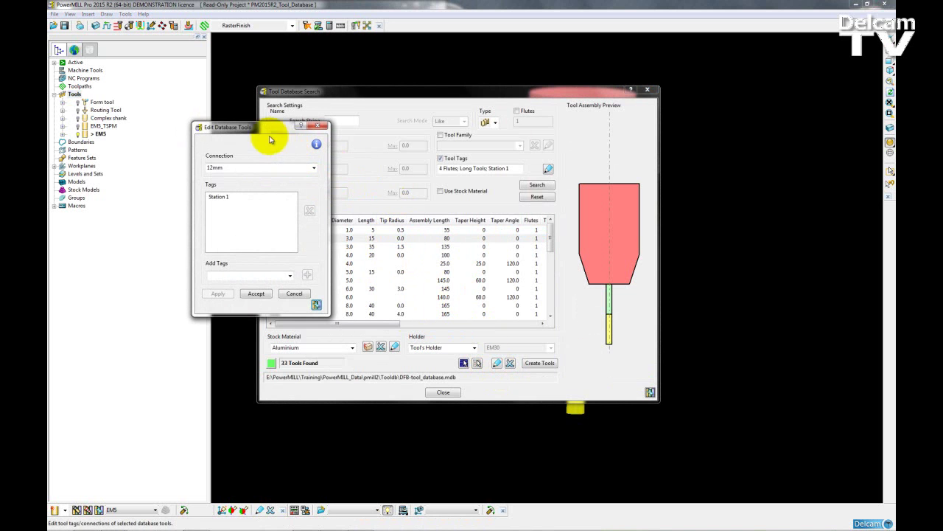
left_click_drag(267, 130, 394, 141)
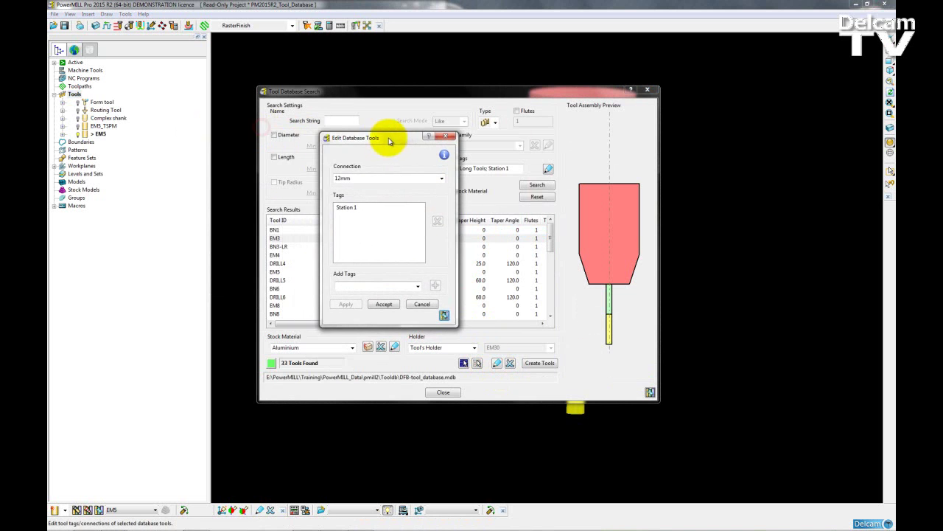
left_click(395, 179)
left_click(424, 179)
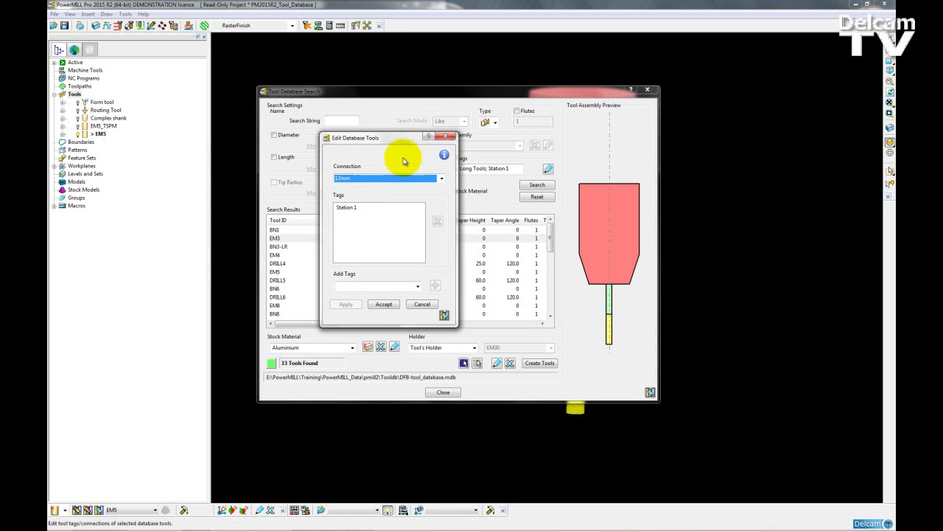
left_click(363, 216)
left_click(347, 207)
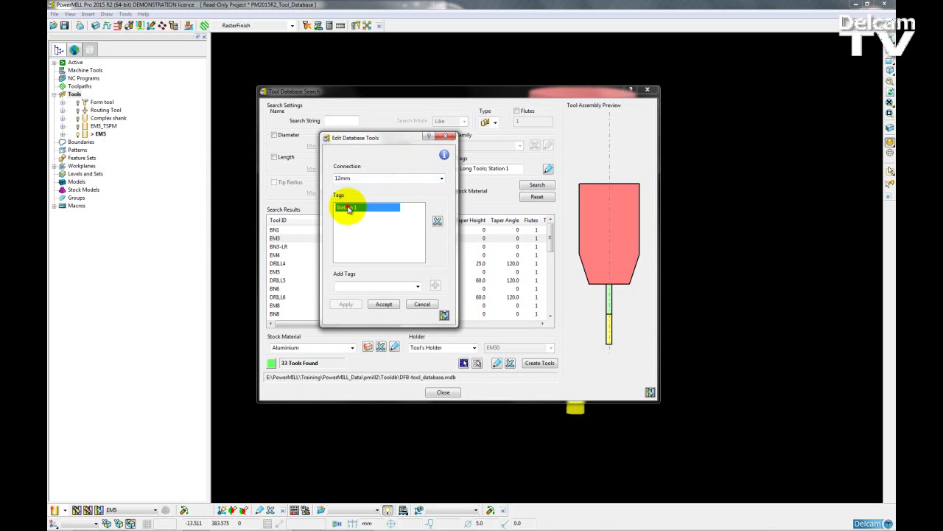
left_click(417, 288)
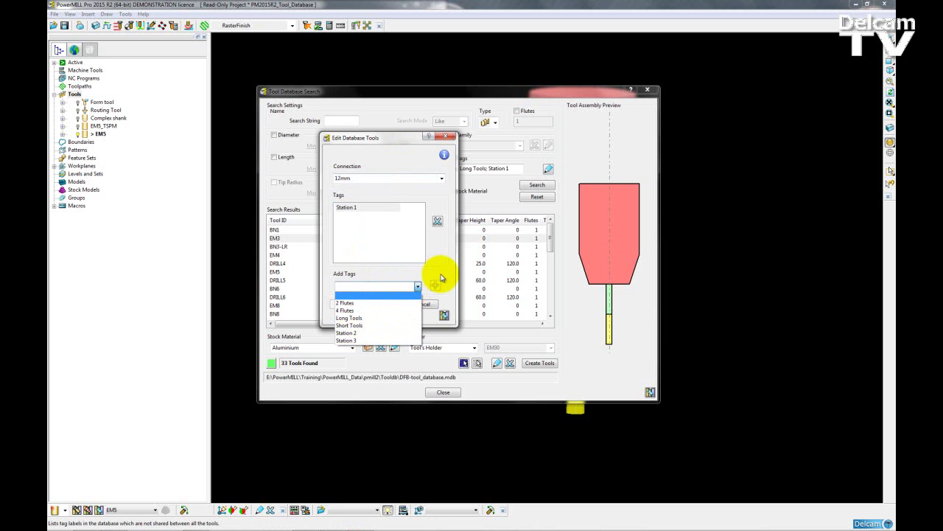
left_click(441, 277)
left_click(388, 303)
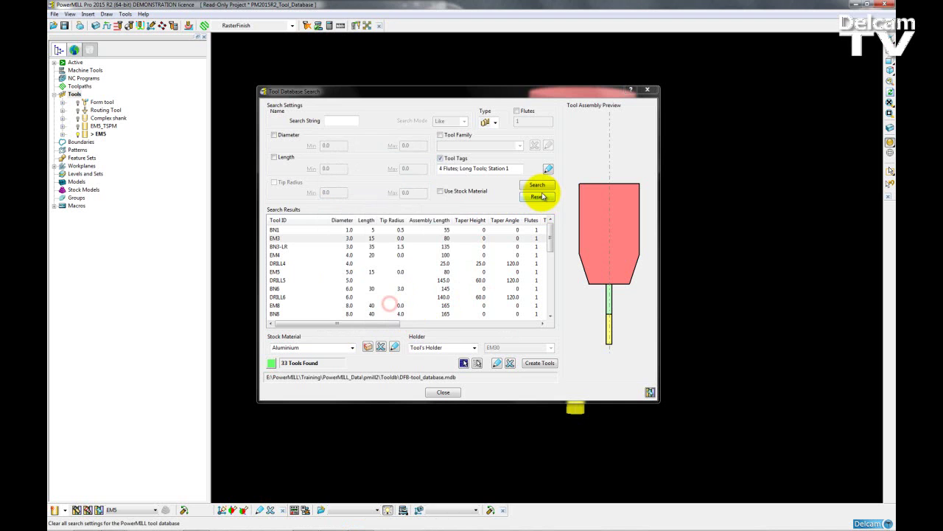